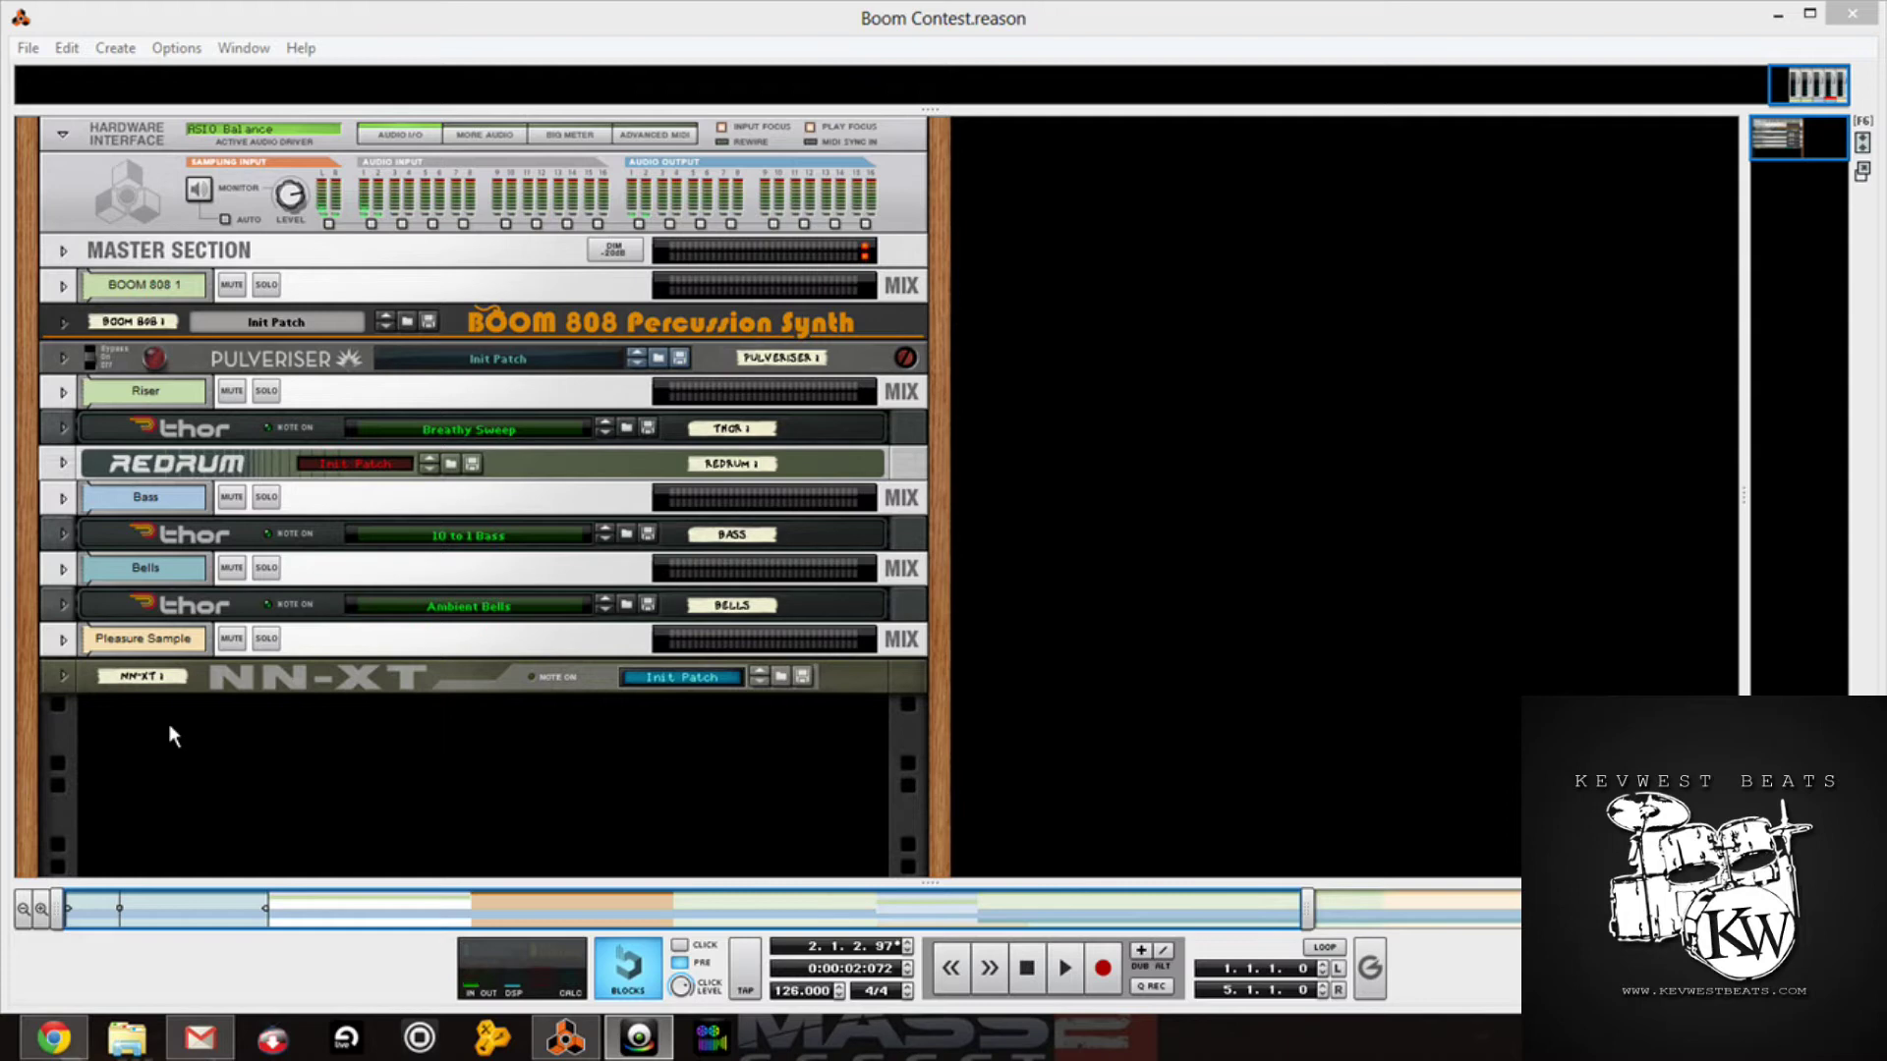
# Step: Stop the transport to return the song position to 1.1.1.0
pyautogui.click(1033, 973)
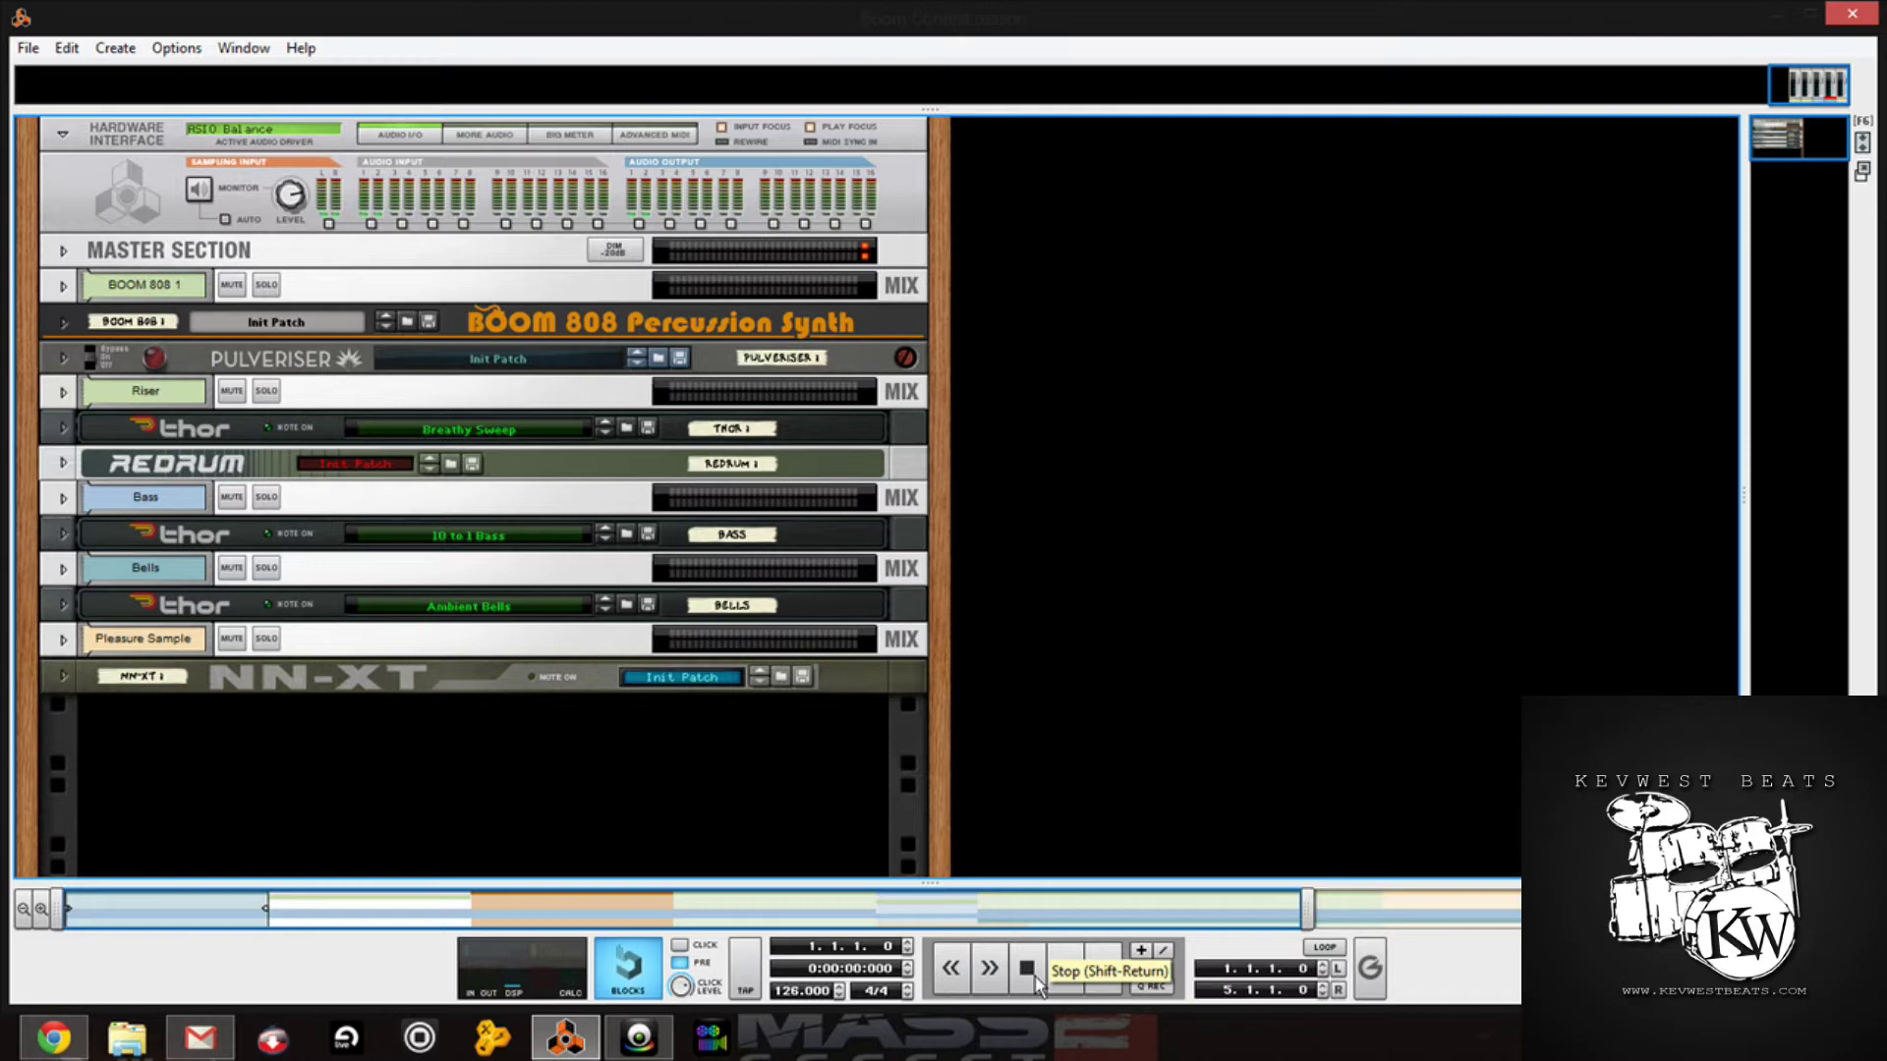
# Step: Start playback and unfold the Bass Thor, browsing patches but keeping '10 to 1 Bass'
pyautogui.press('space')
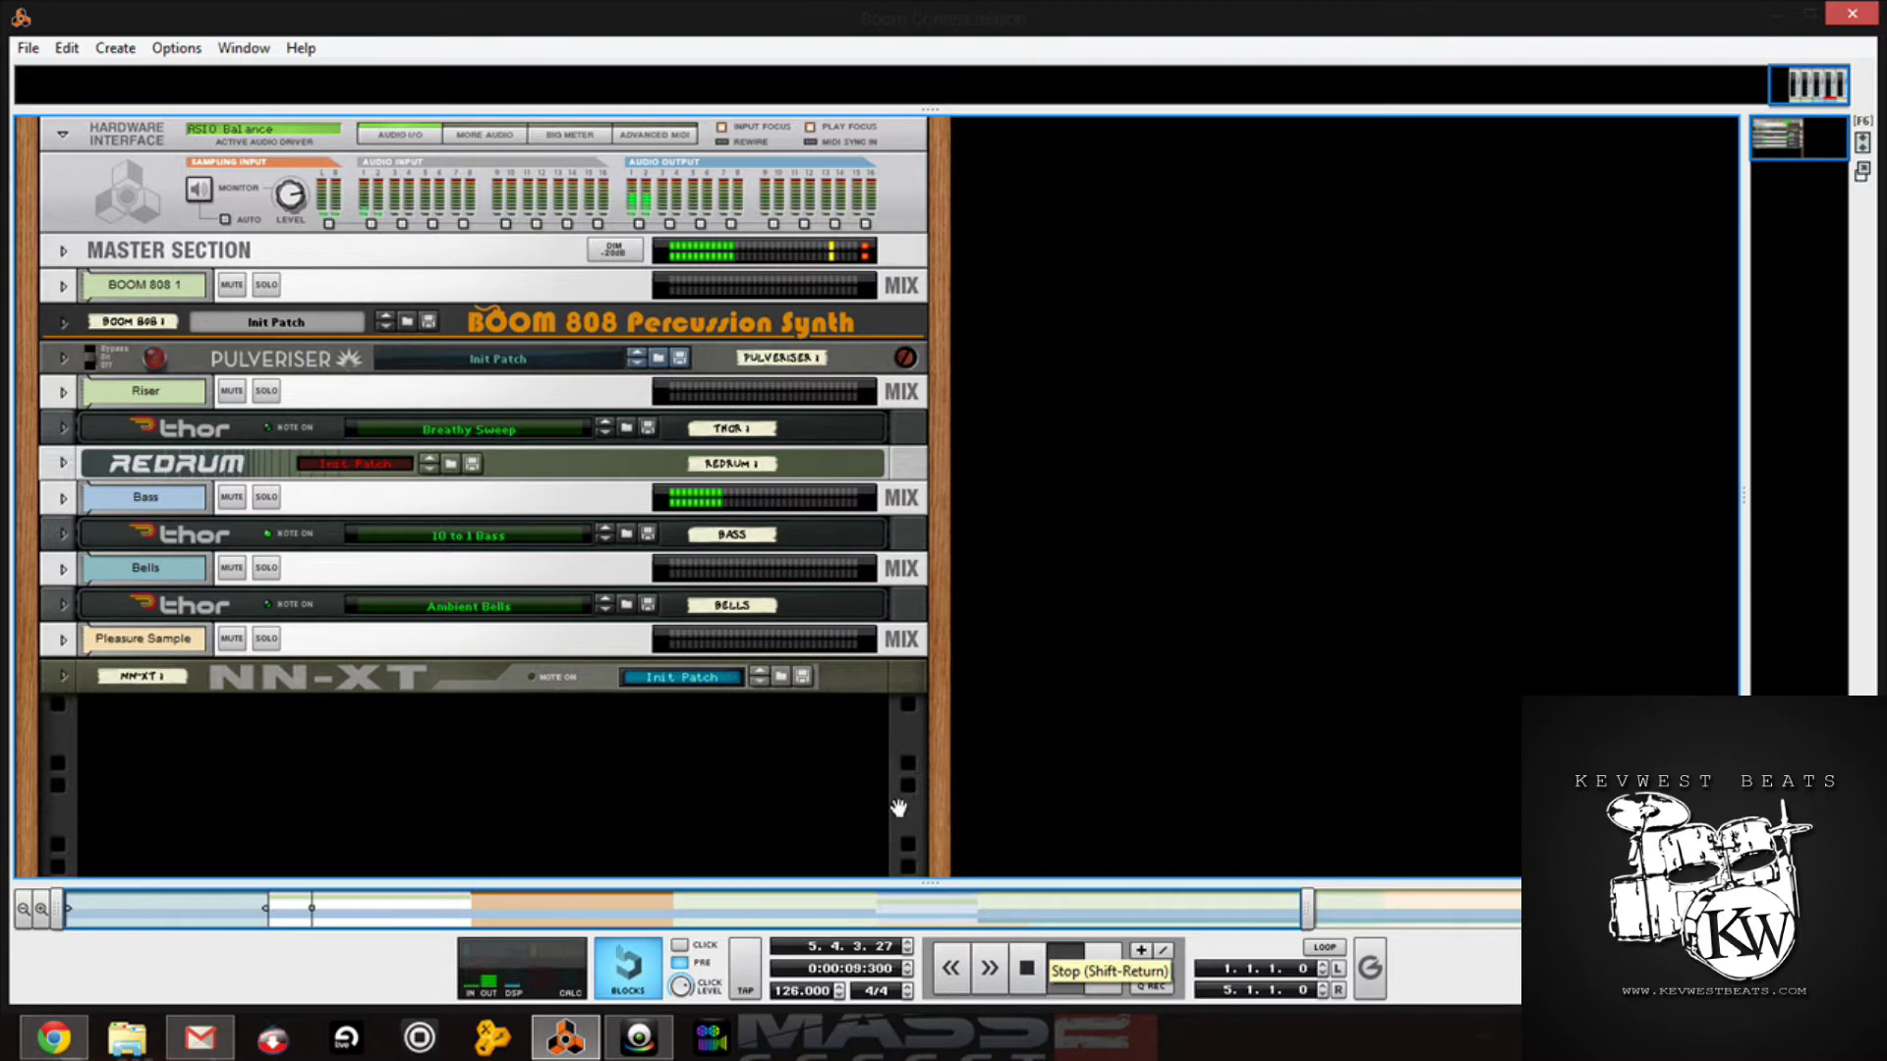
pyautogui.click(63, 529)
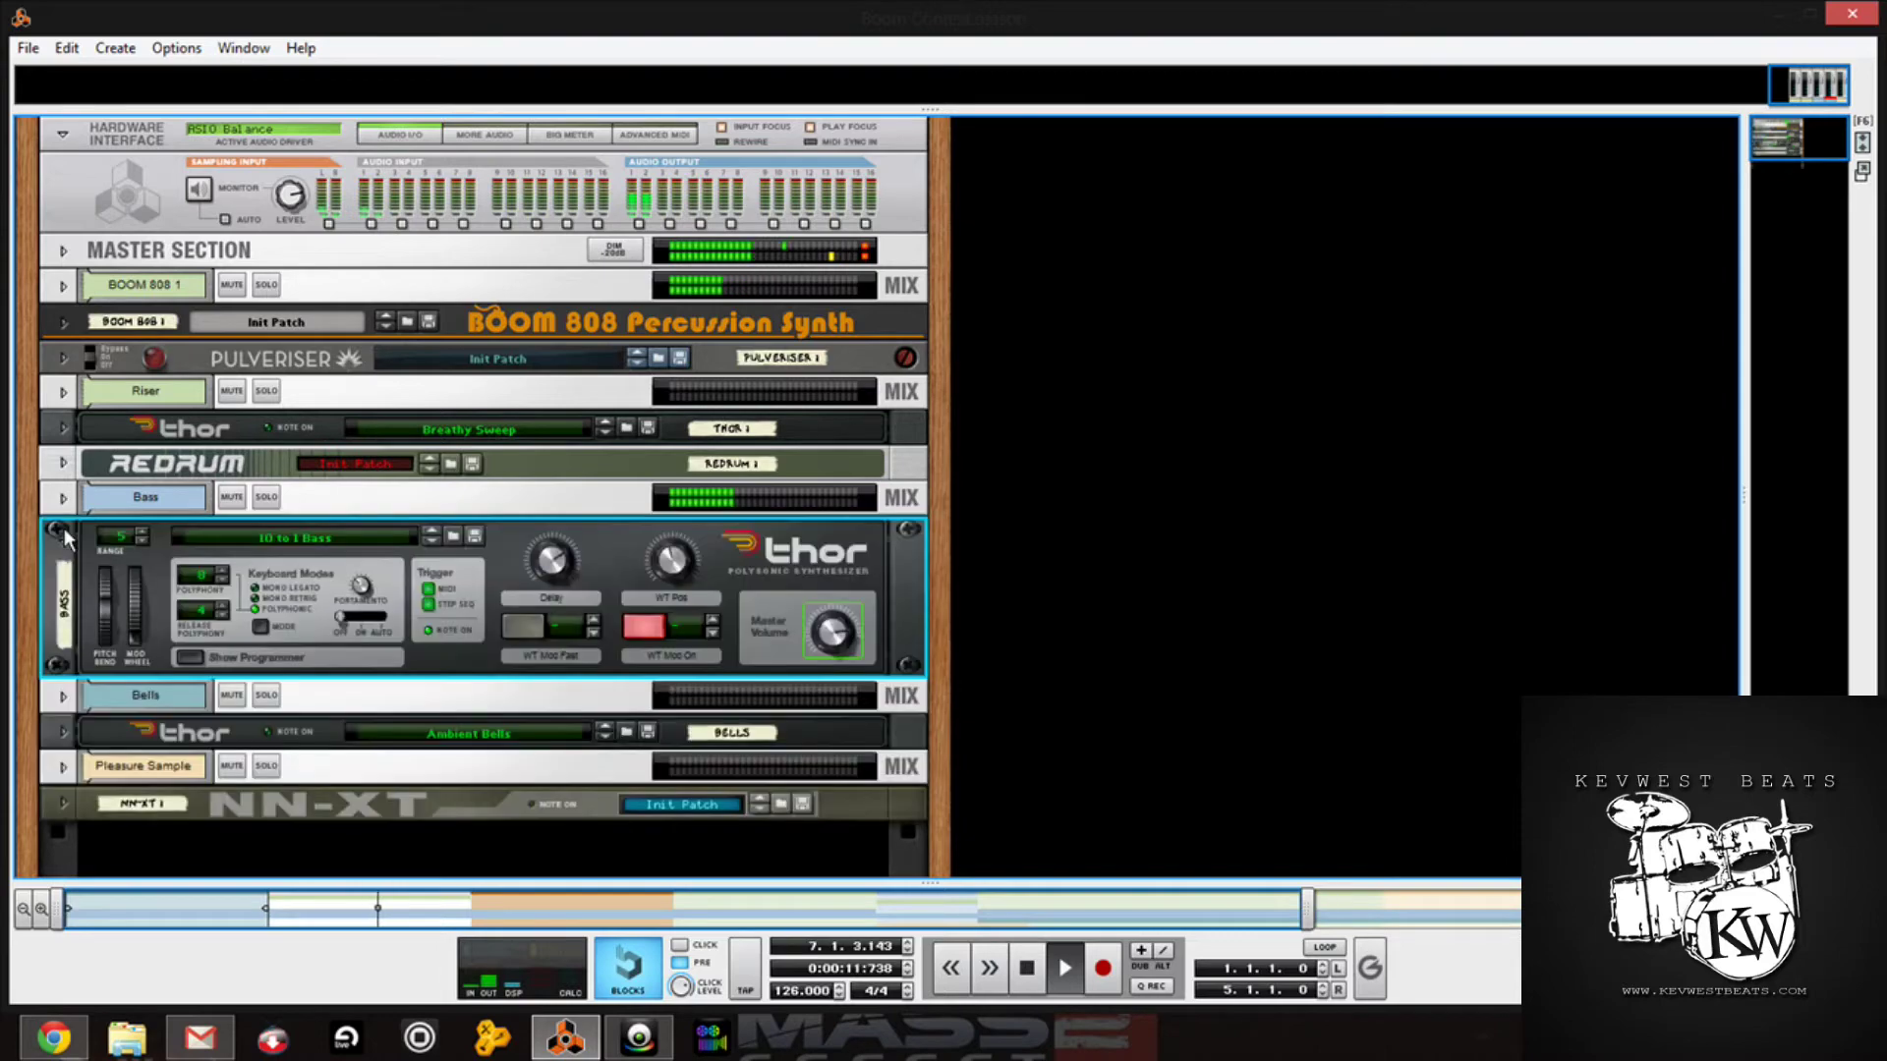
pyautogui.click(450, 540)
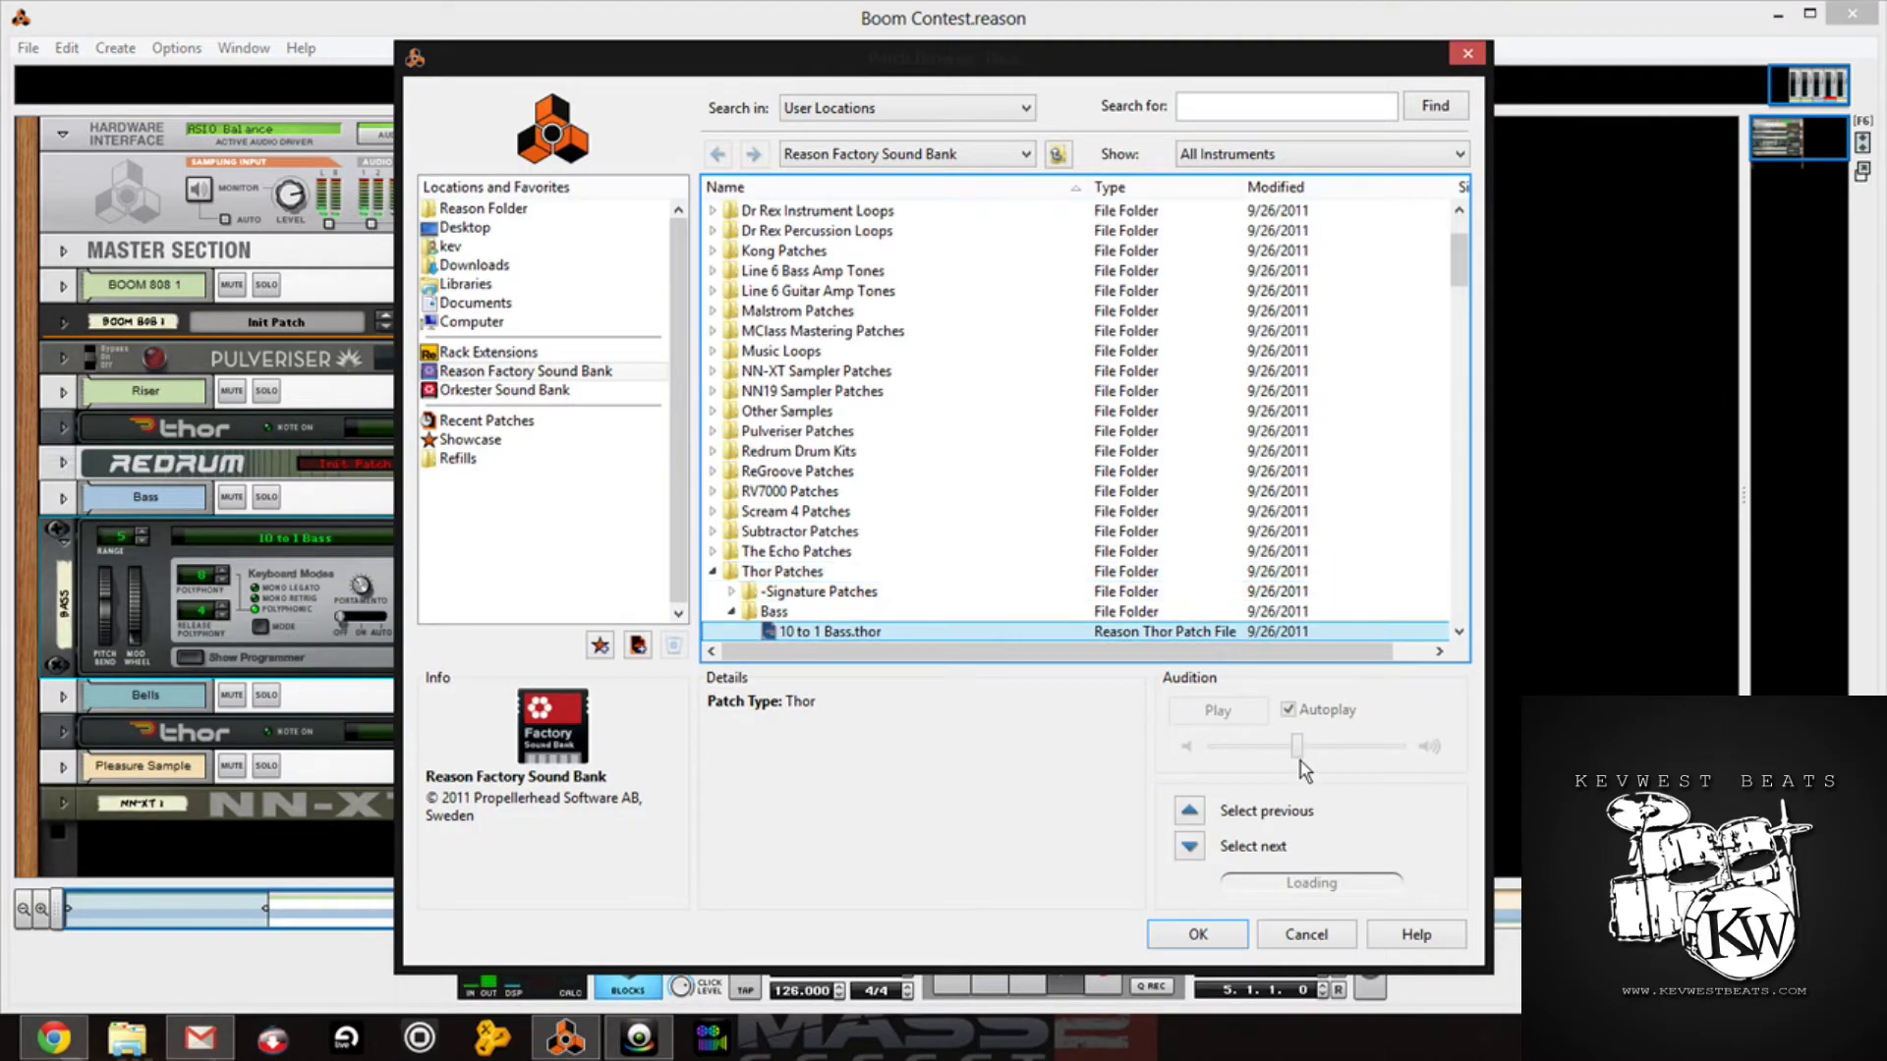
pyautogui.click(1457, 637)
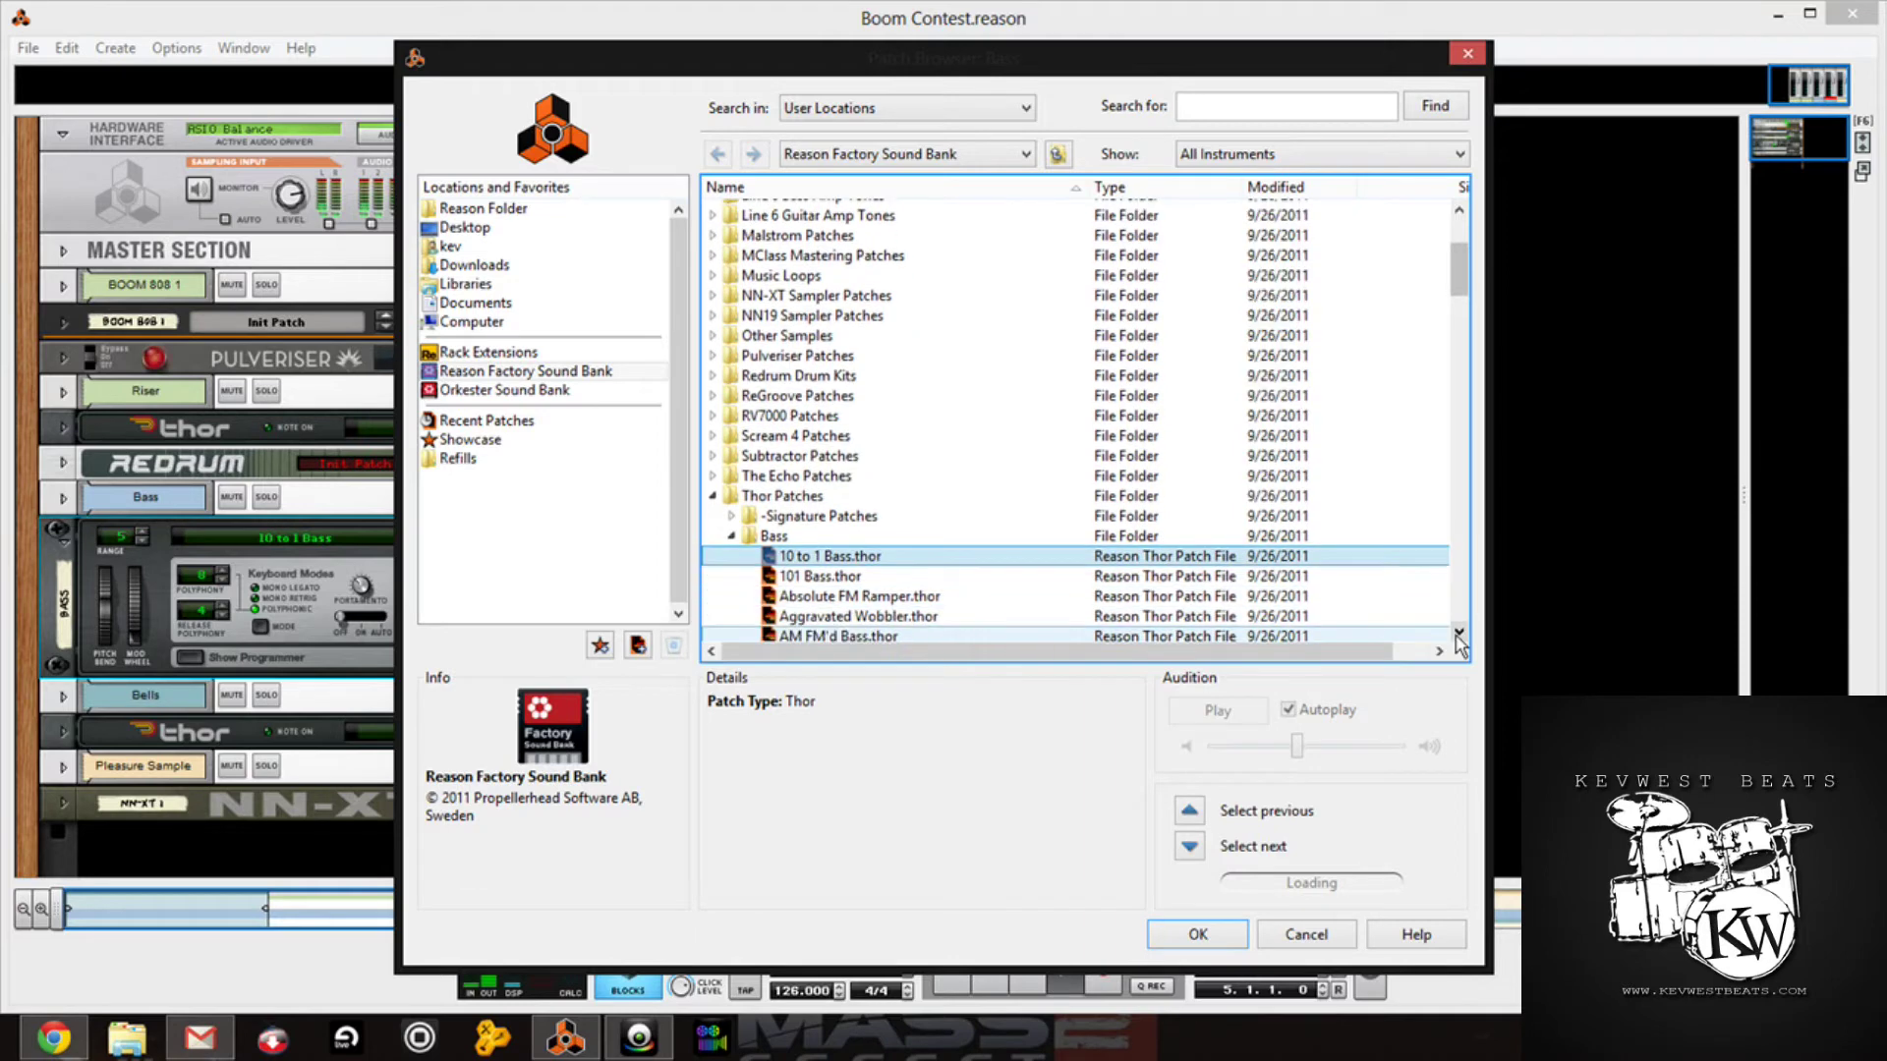
pyautogui.click(1200, 936)
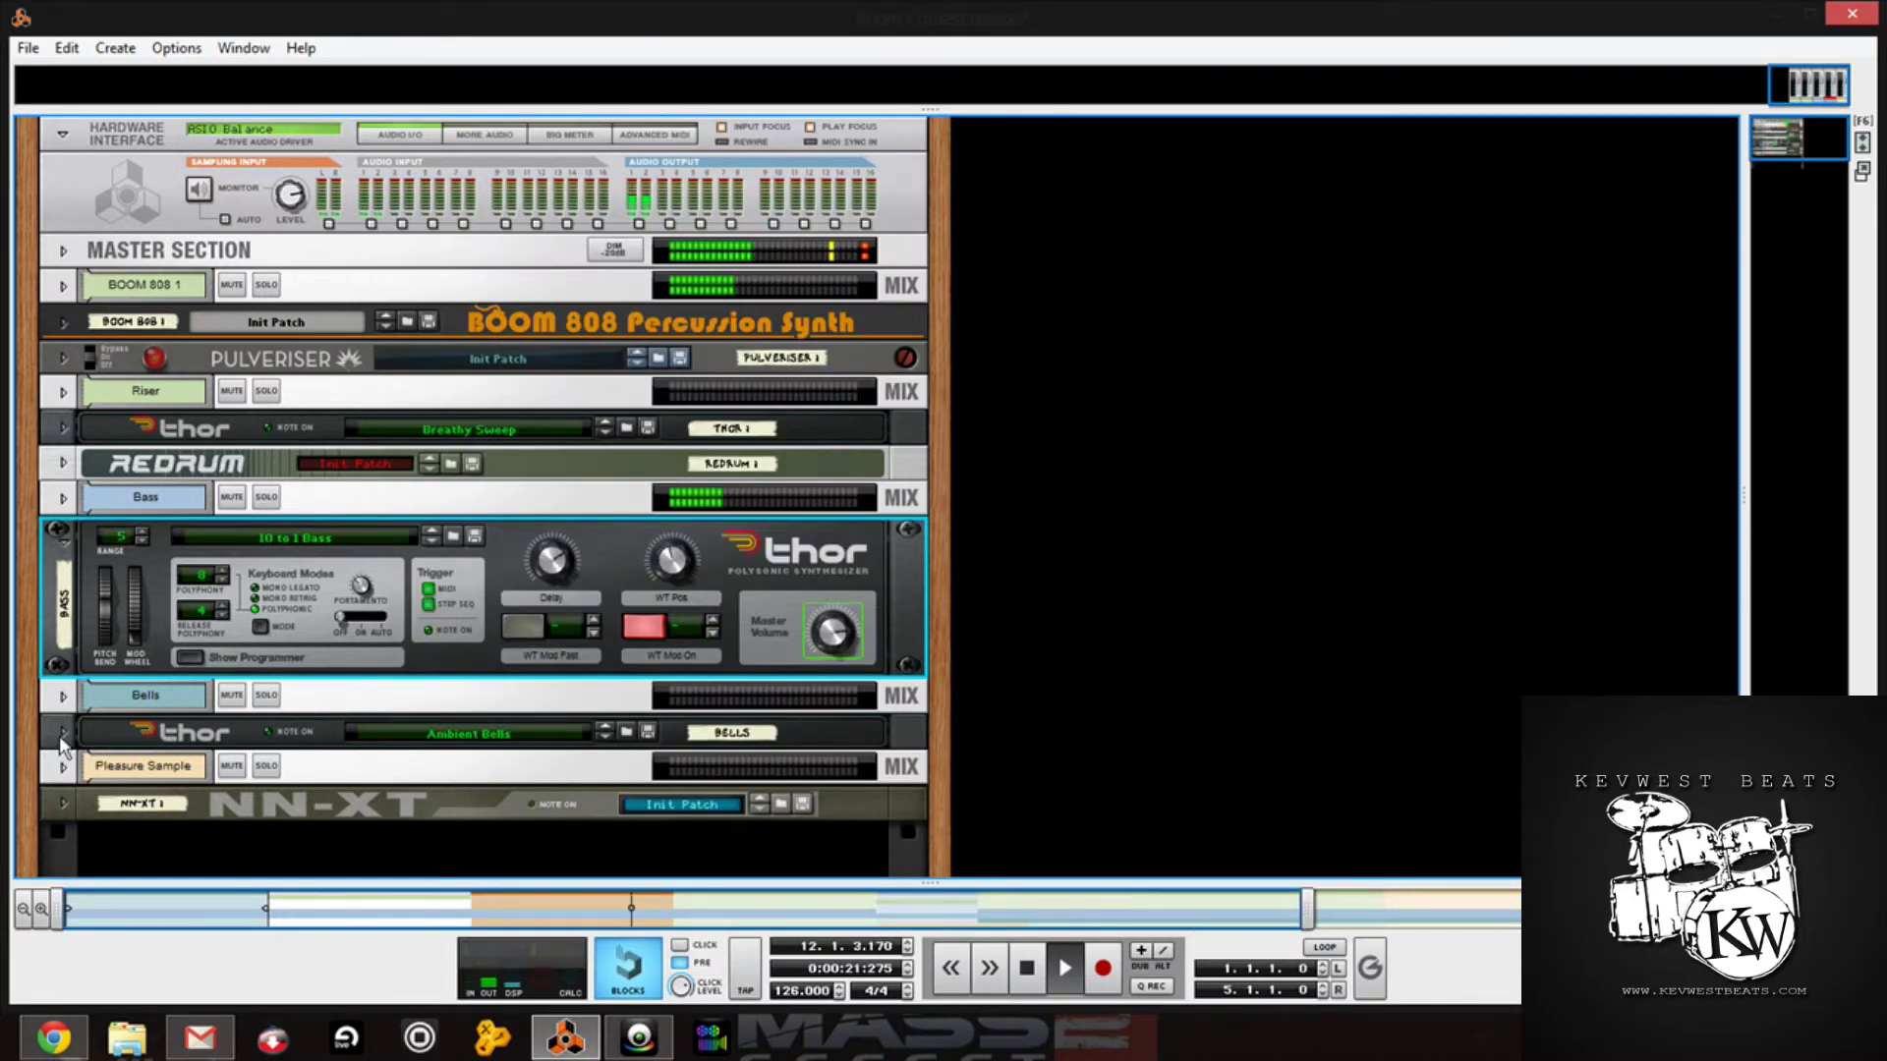
# Step: Unfold the Redrum, Pulveriser and Riser Thor panels
pyautogui.keyDown('ctrl'); pyautogui.click(61, 463); pyautogui.keyUp('ctrl')
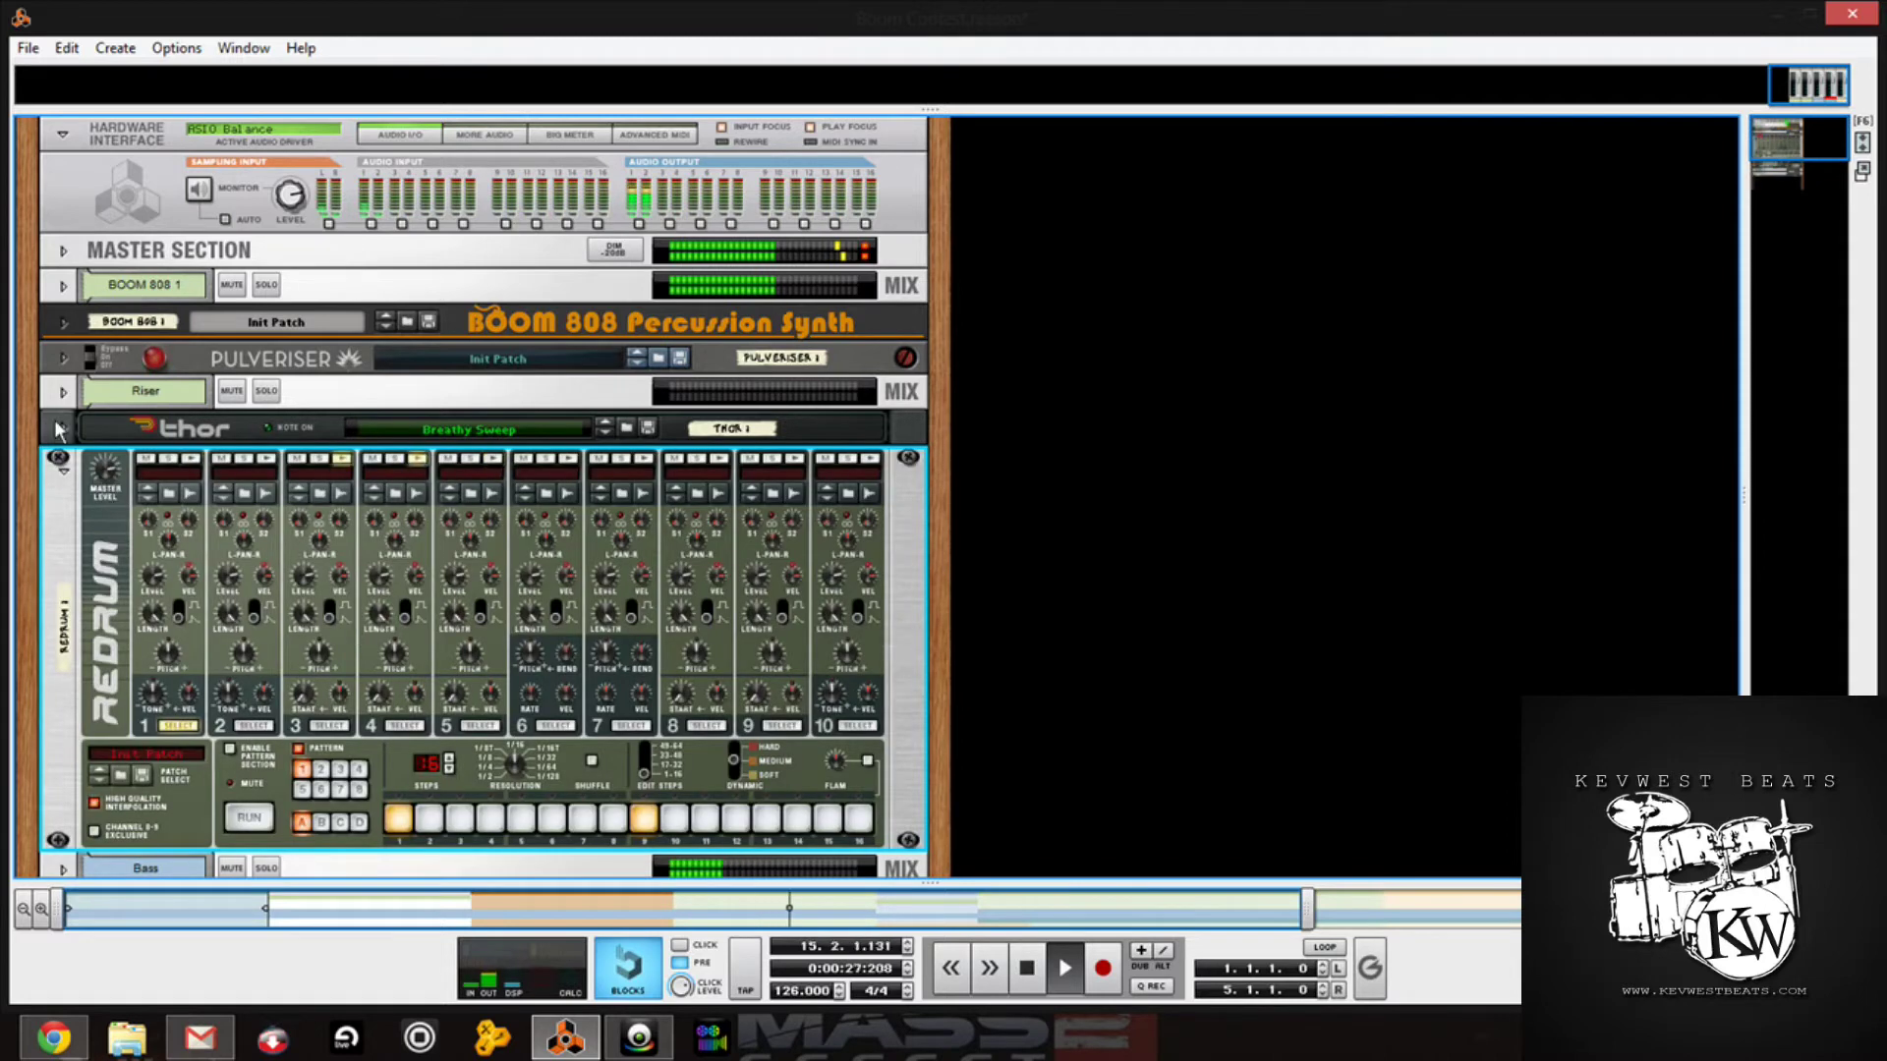
pyautogui.click(63, 362)
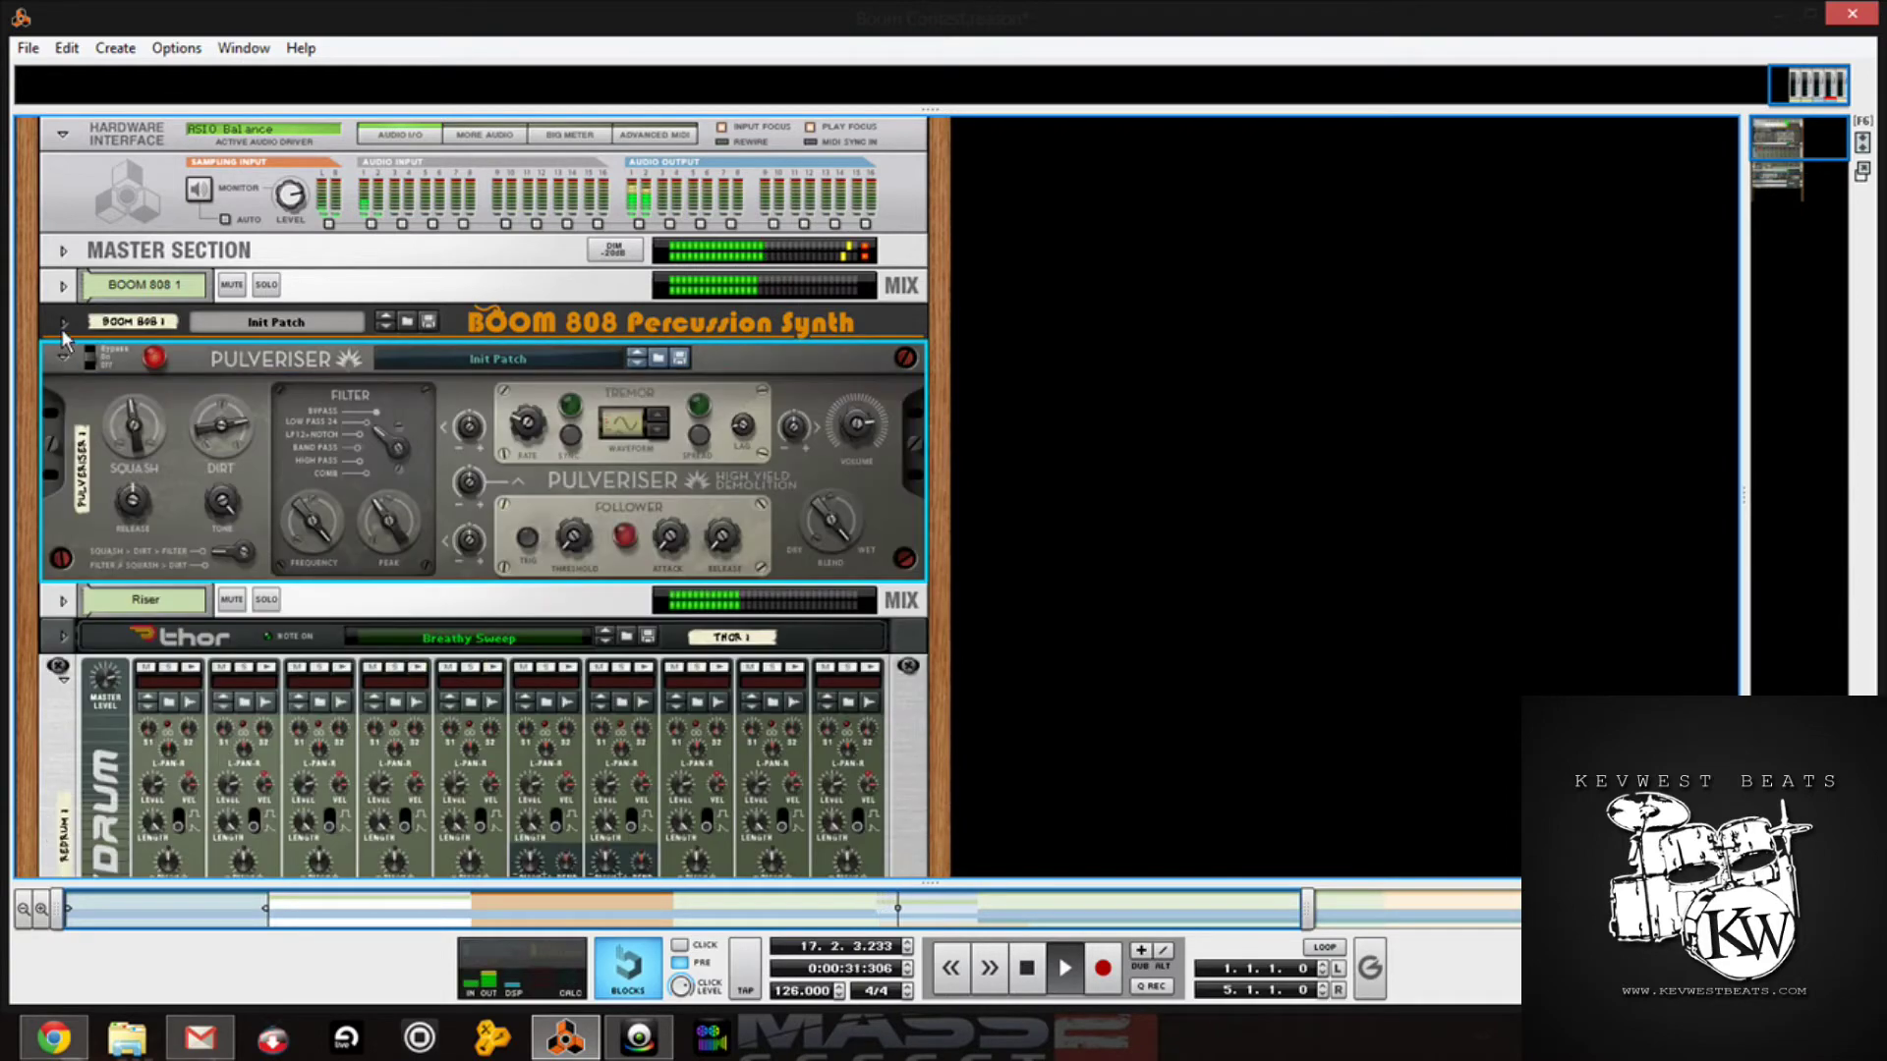
pyautogui.click(63, 636)
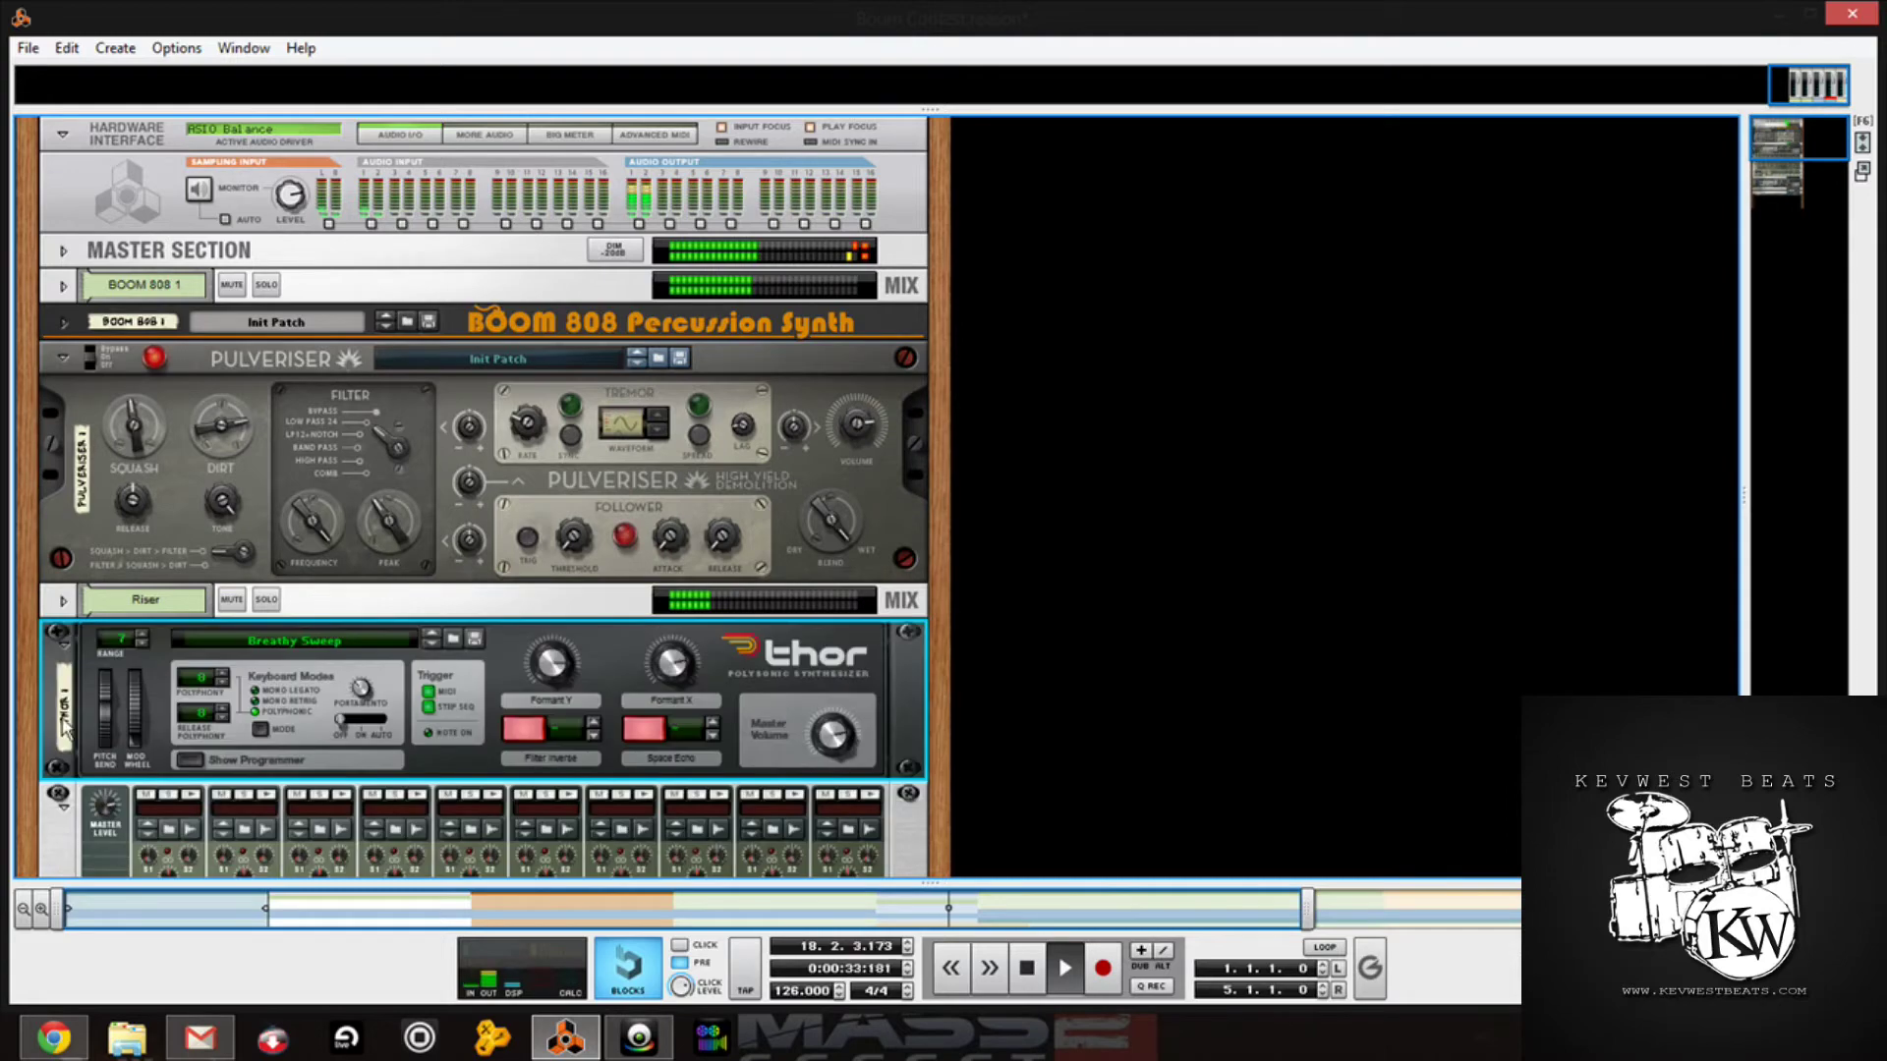
# Step: Fold the Riser Thor and Redrum, and confirm the Riser Thor's Breathy Sweep patch
pyautogui.click(60, 637)
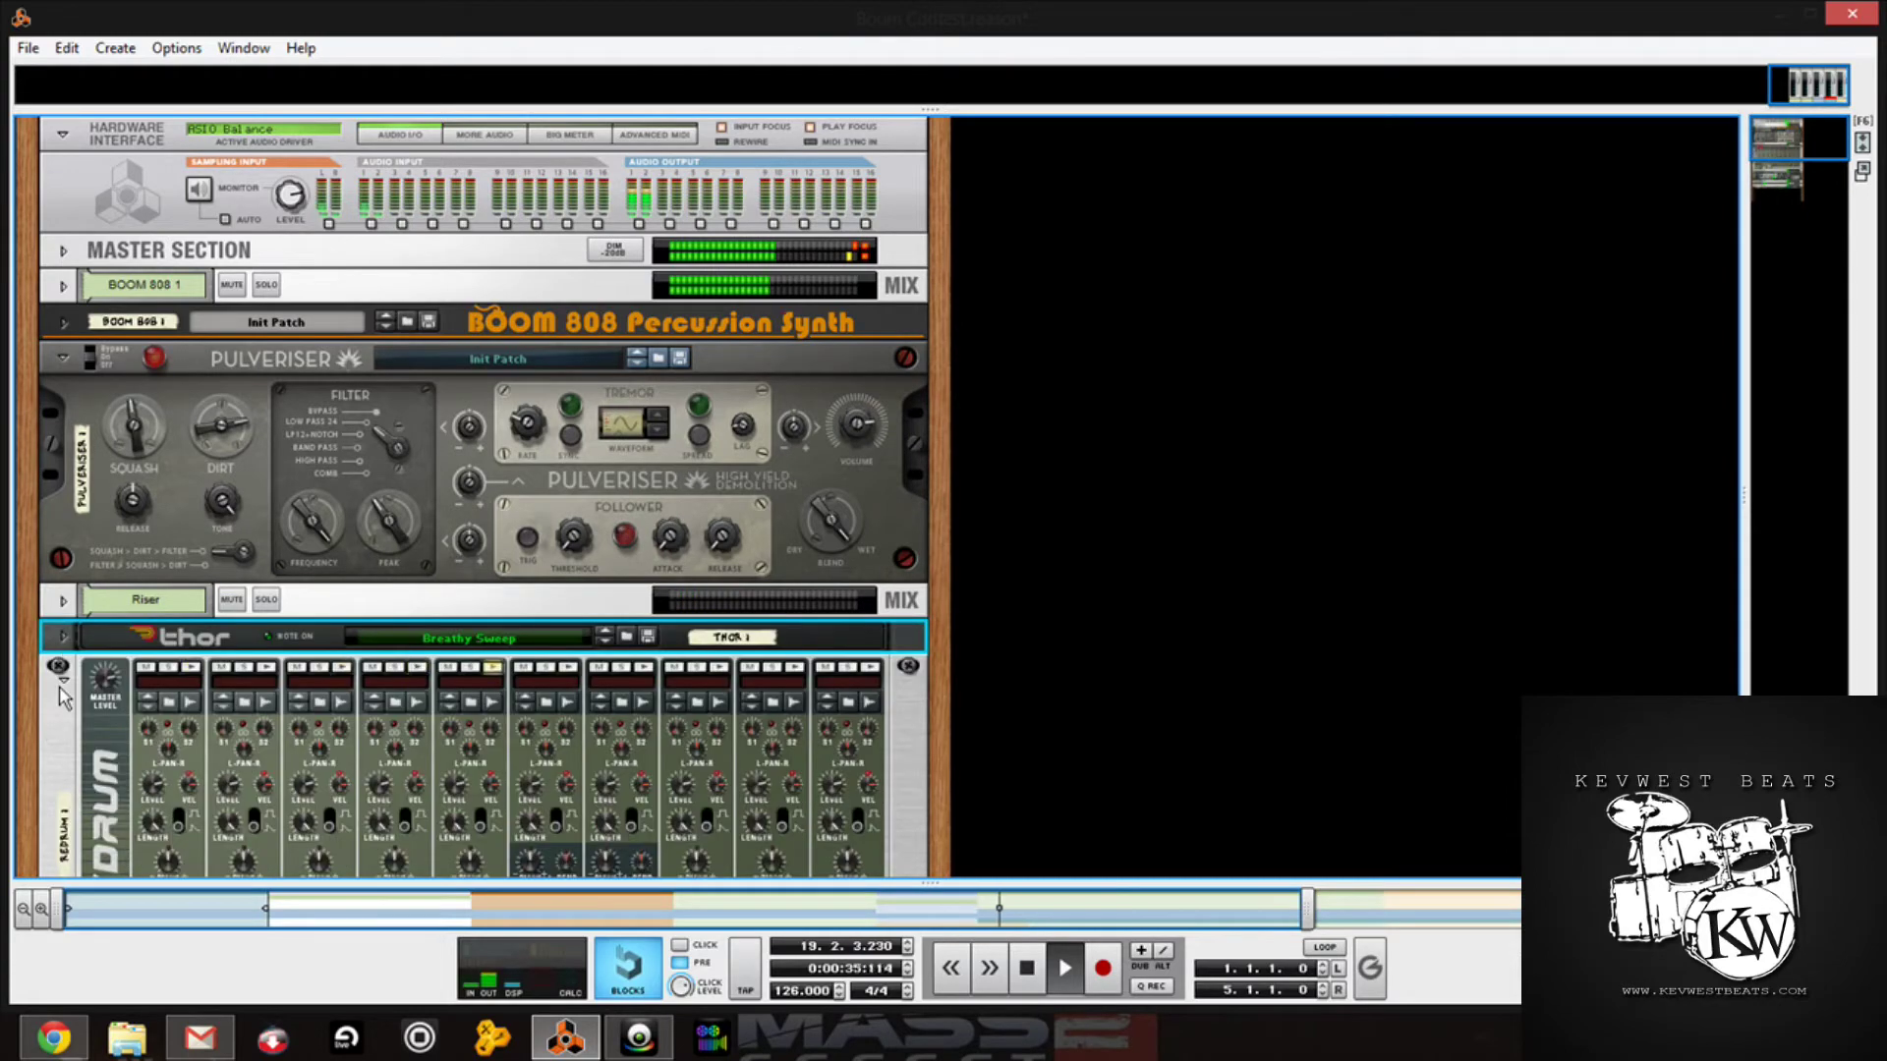
pyautogui.click(59, 667)
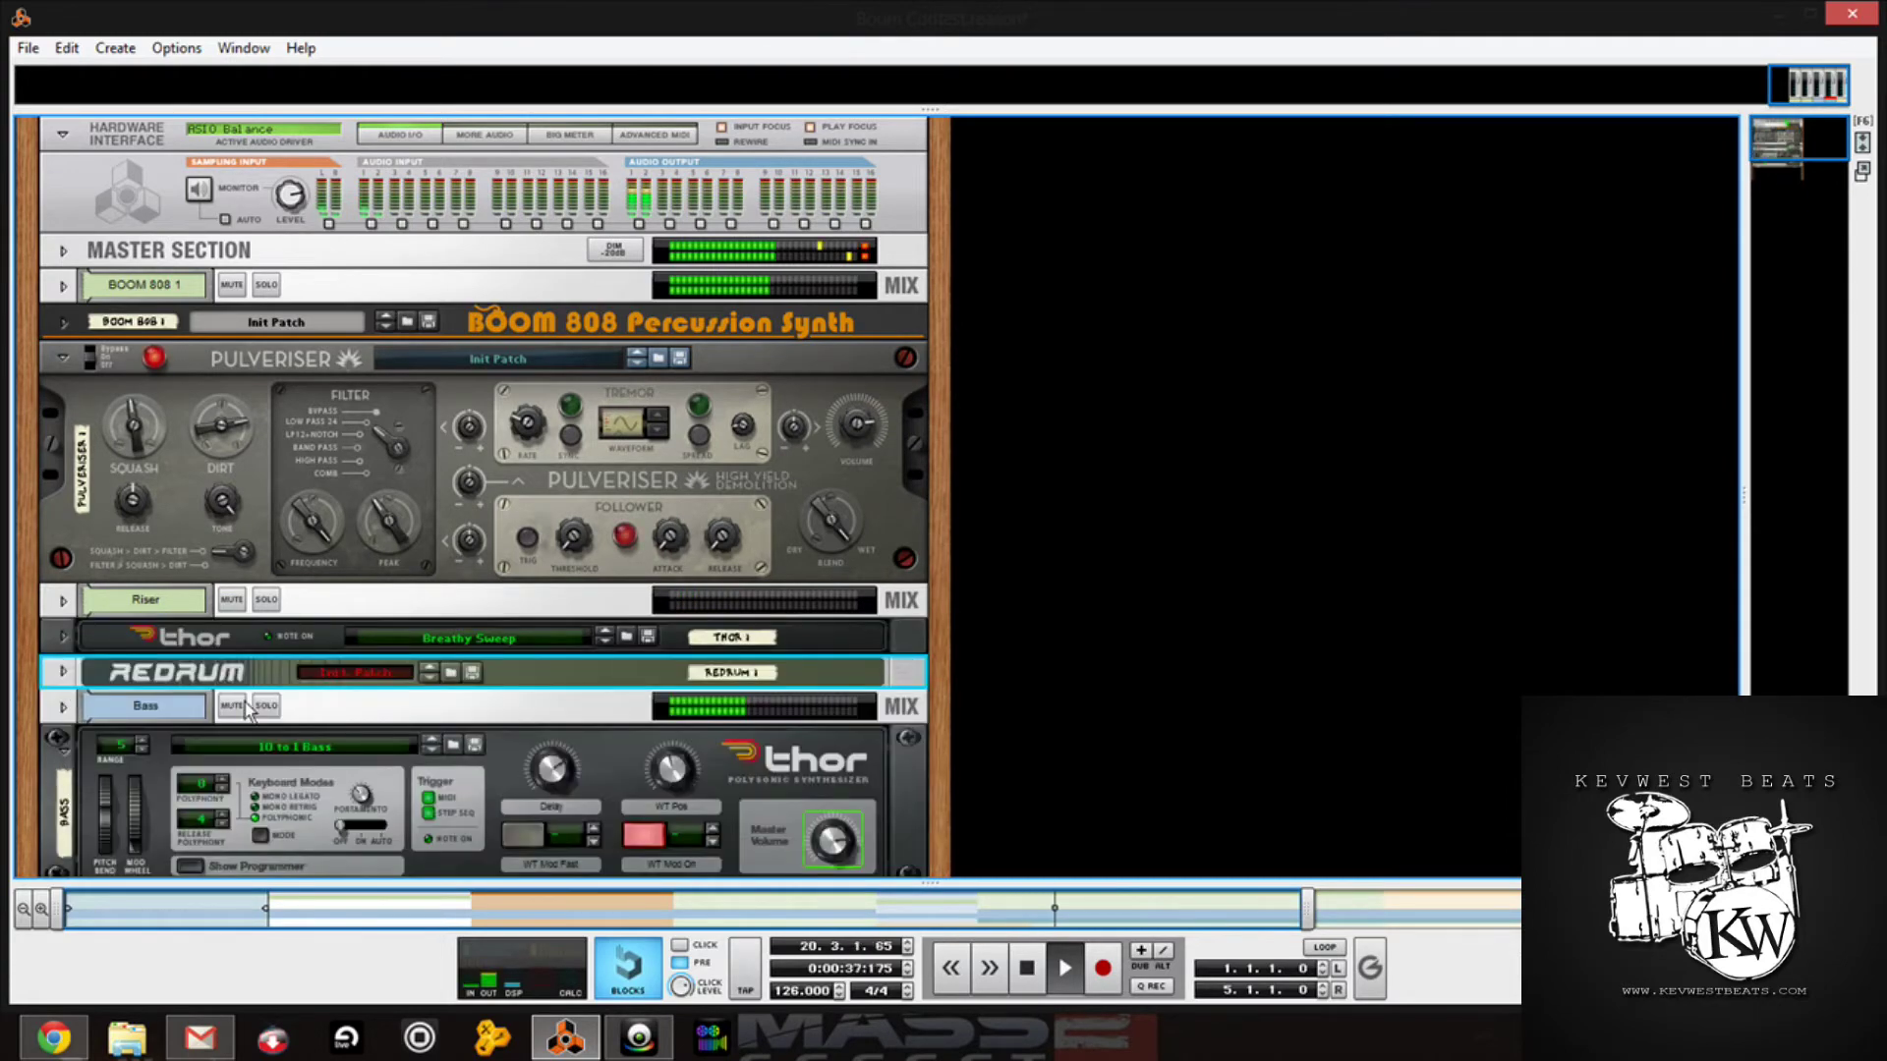
pyautogui.click(619, 635)
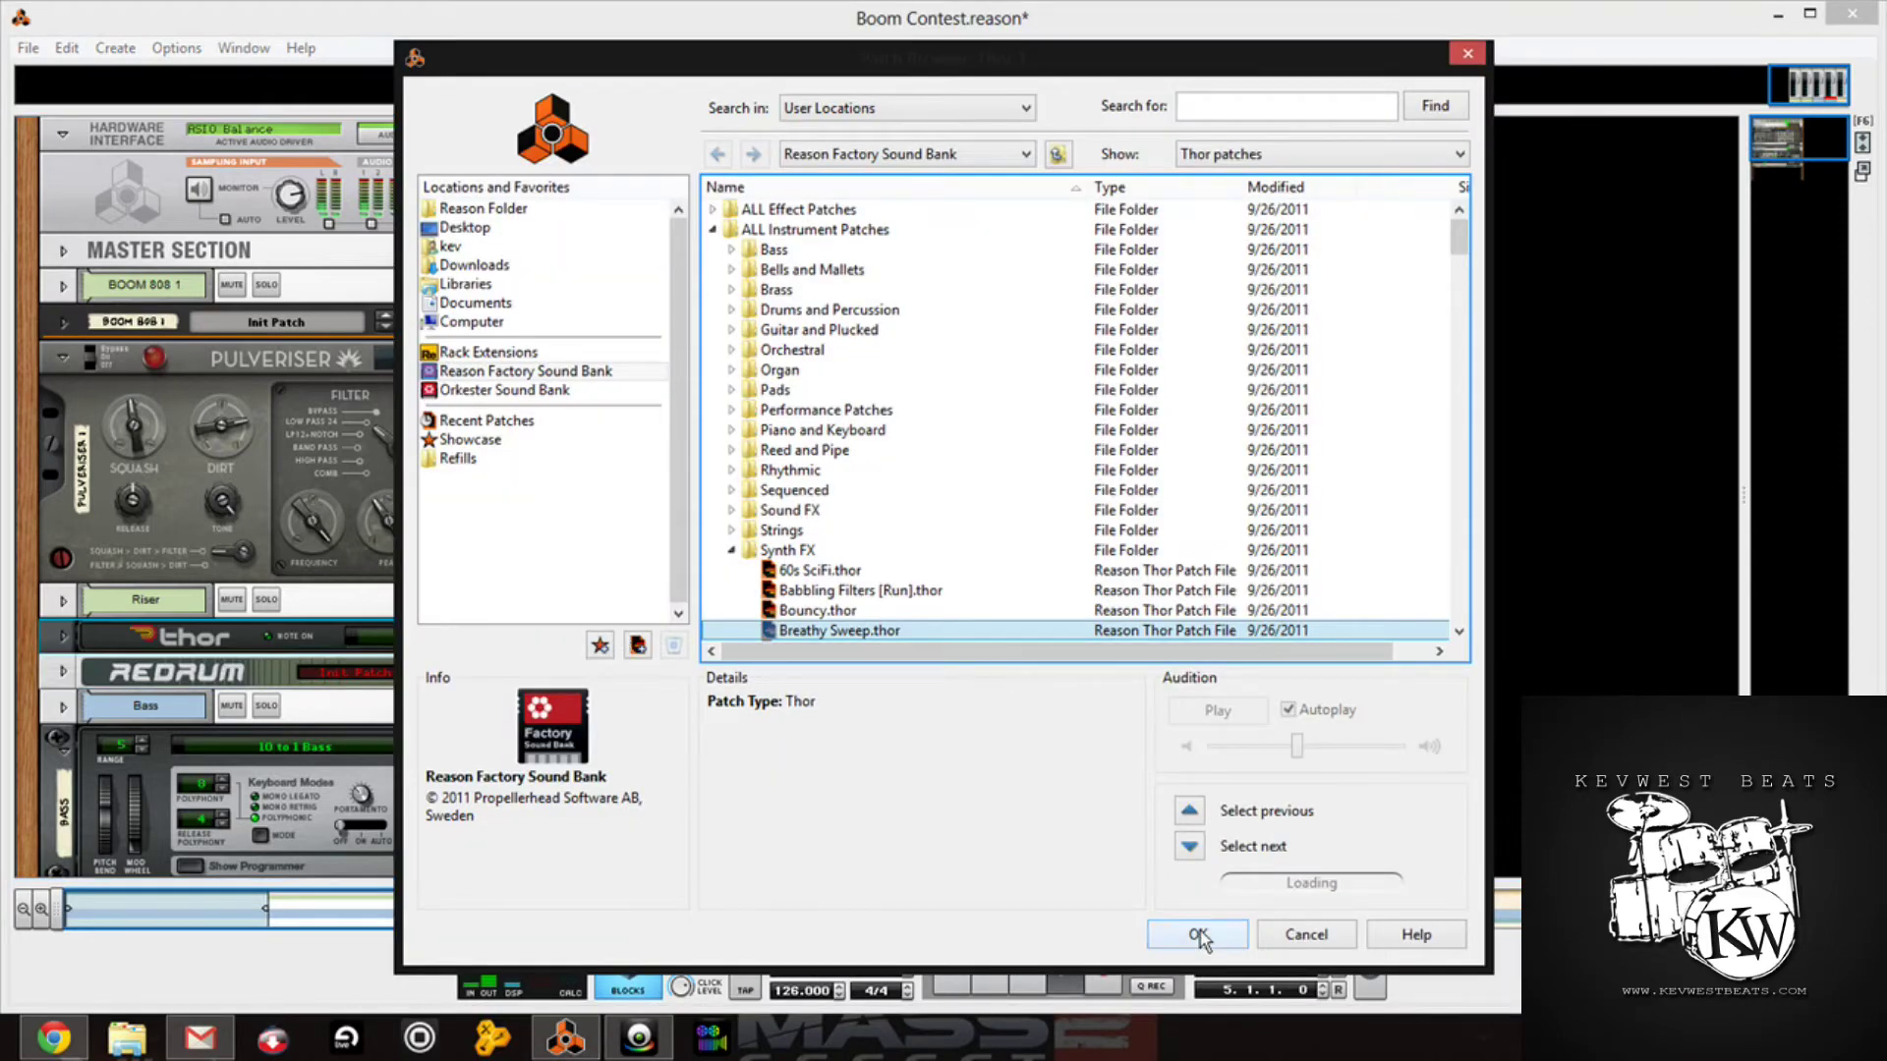
pyautogui.click(1199, 935)
pyautogui.click(1804, 146)
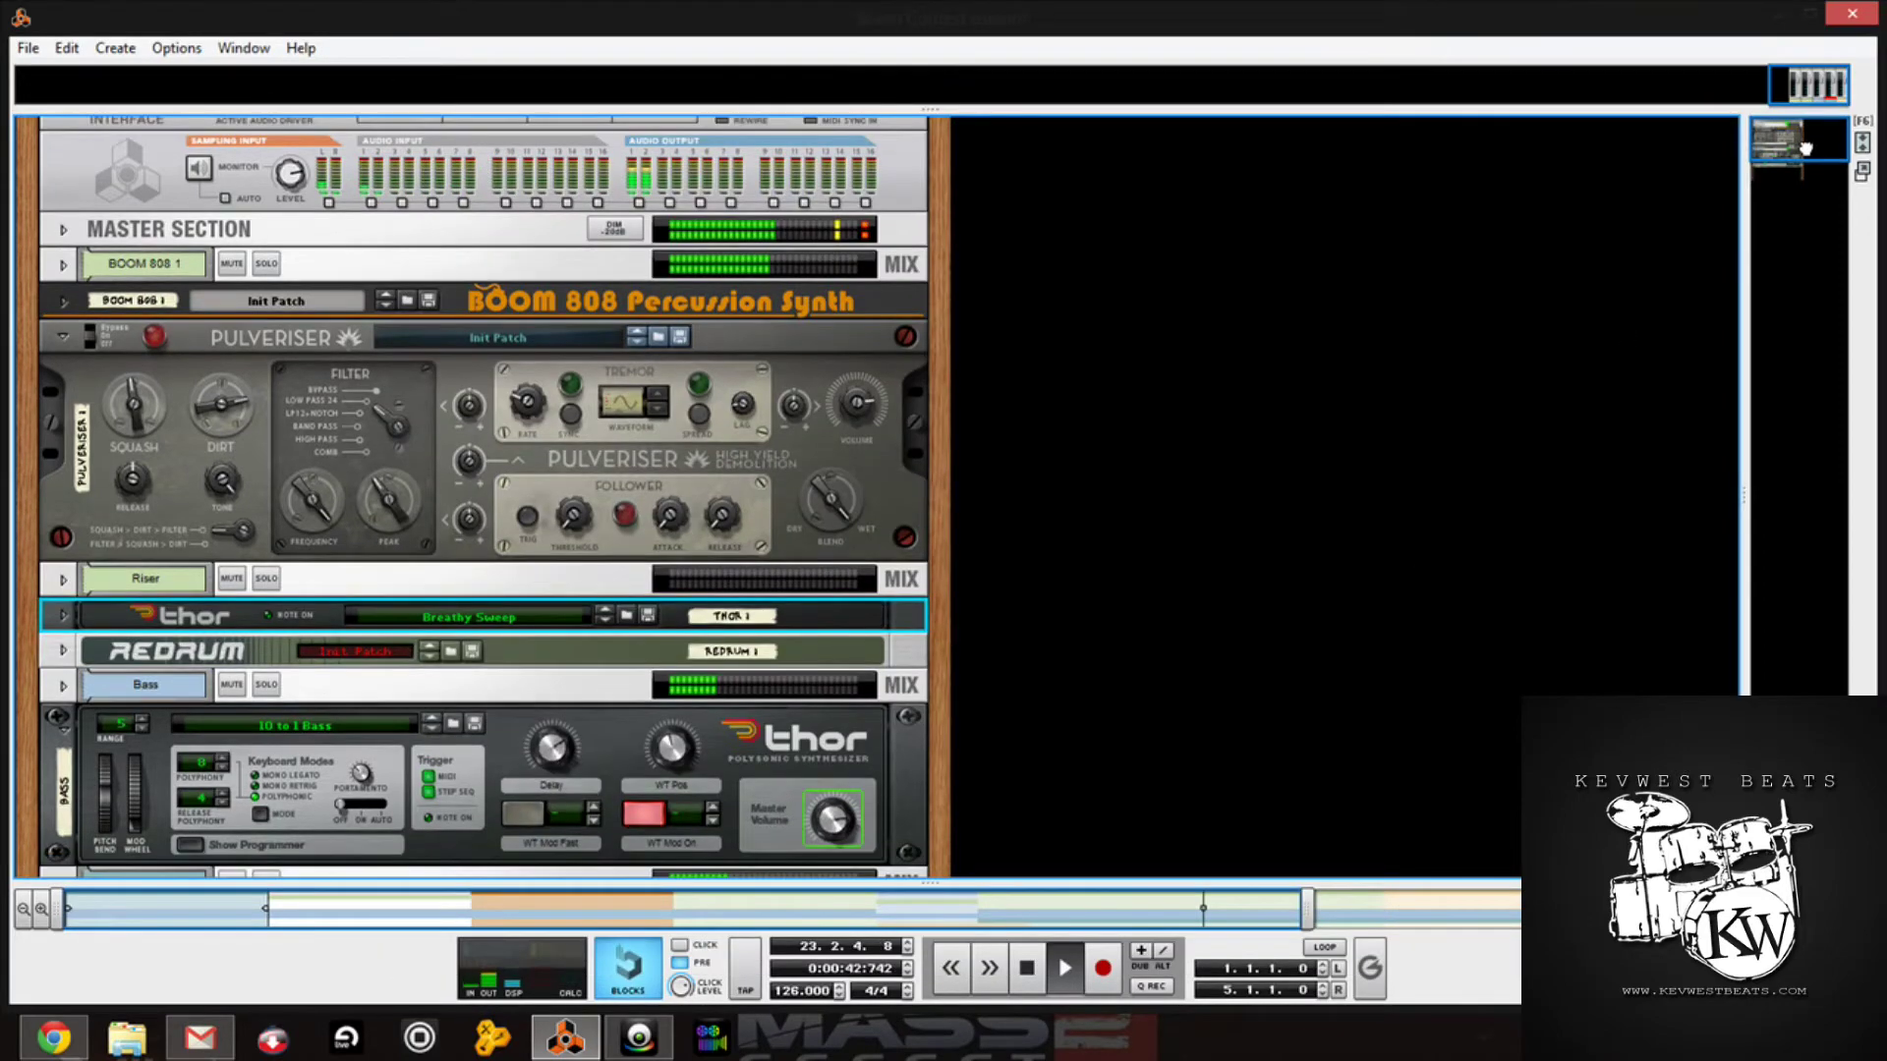
pyautogui.moveTo(1804, 145); pyautogui.dragTo(1805, 160)
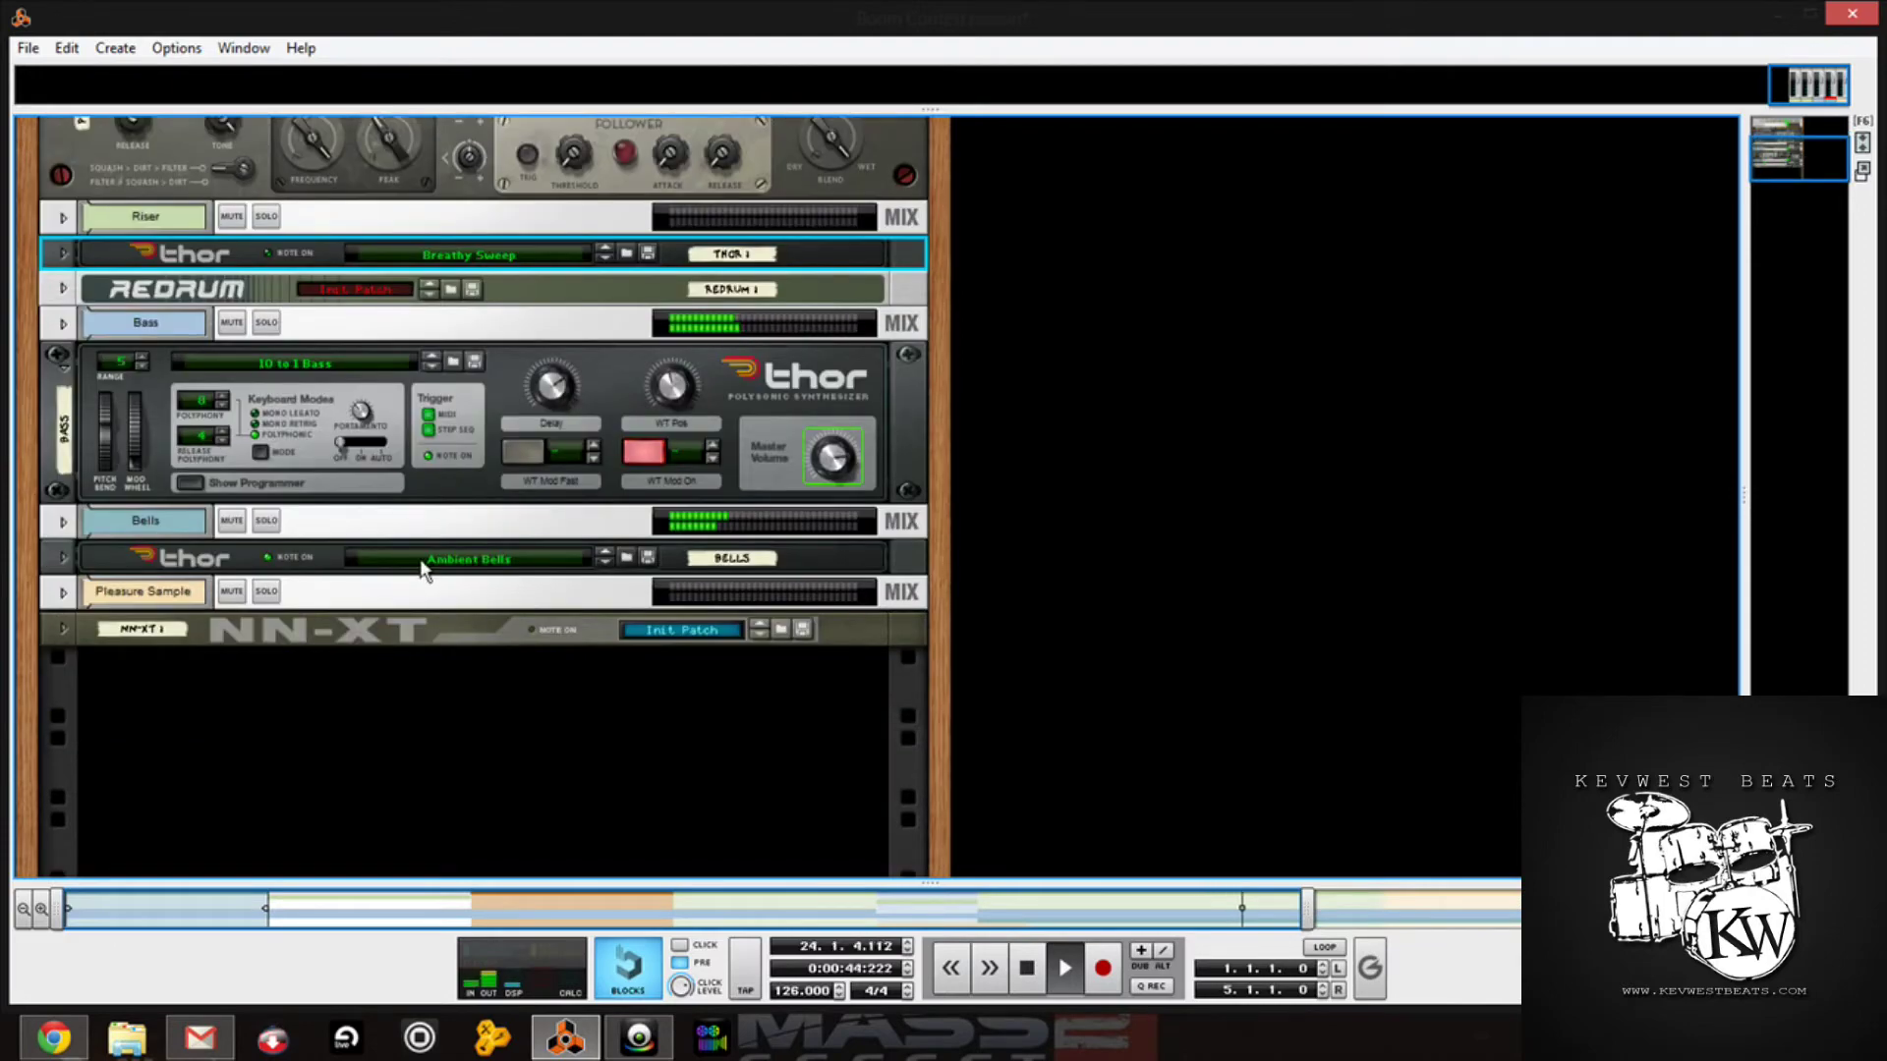
# Step: Unfold the NN-XT and its Remote Editor, browsing but keeping Pleasure_eLAB.aif loaded
pyautogui.click(59, 633)
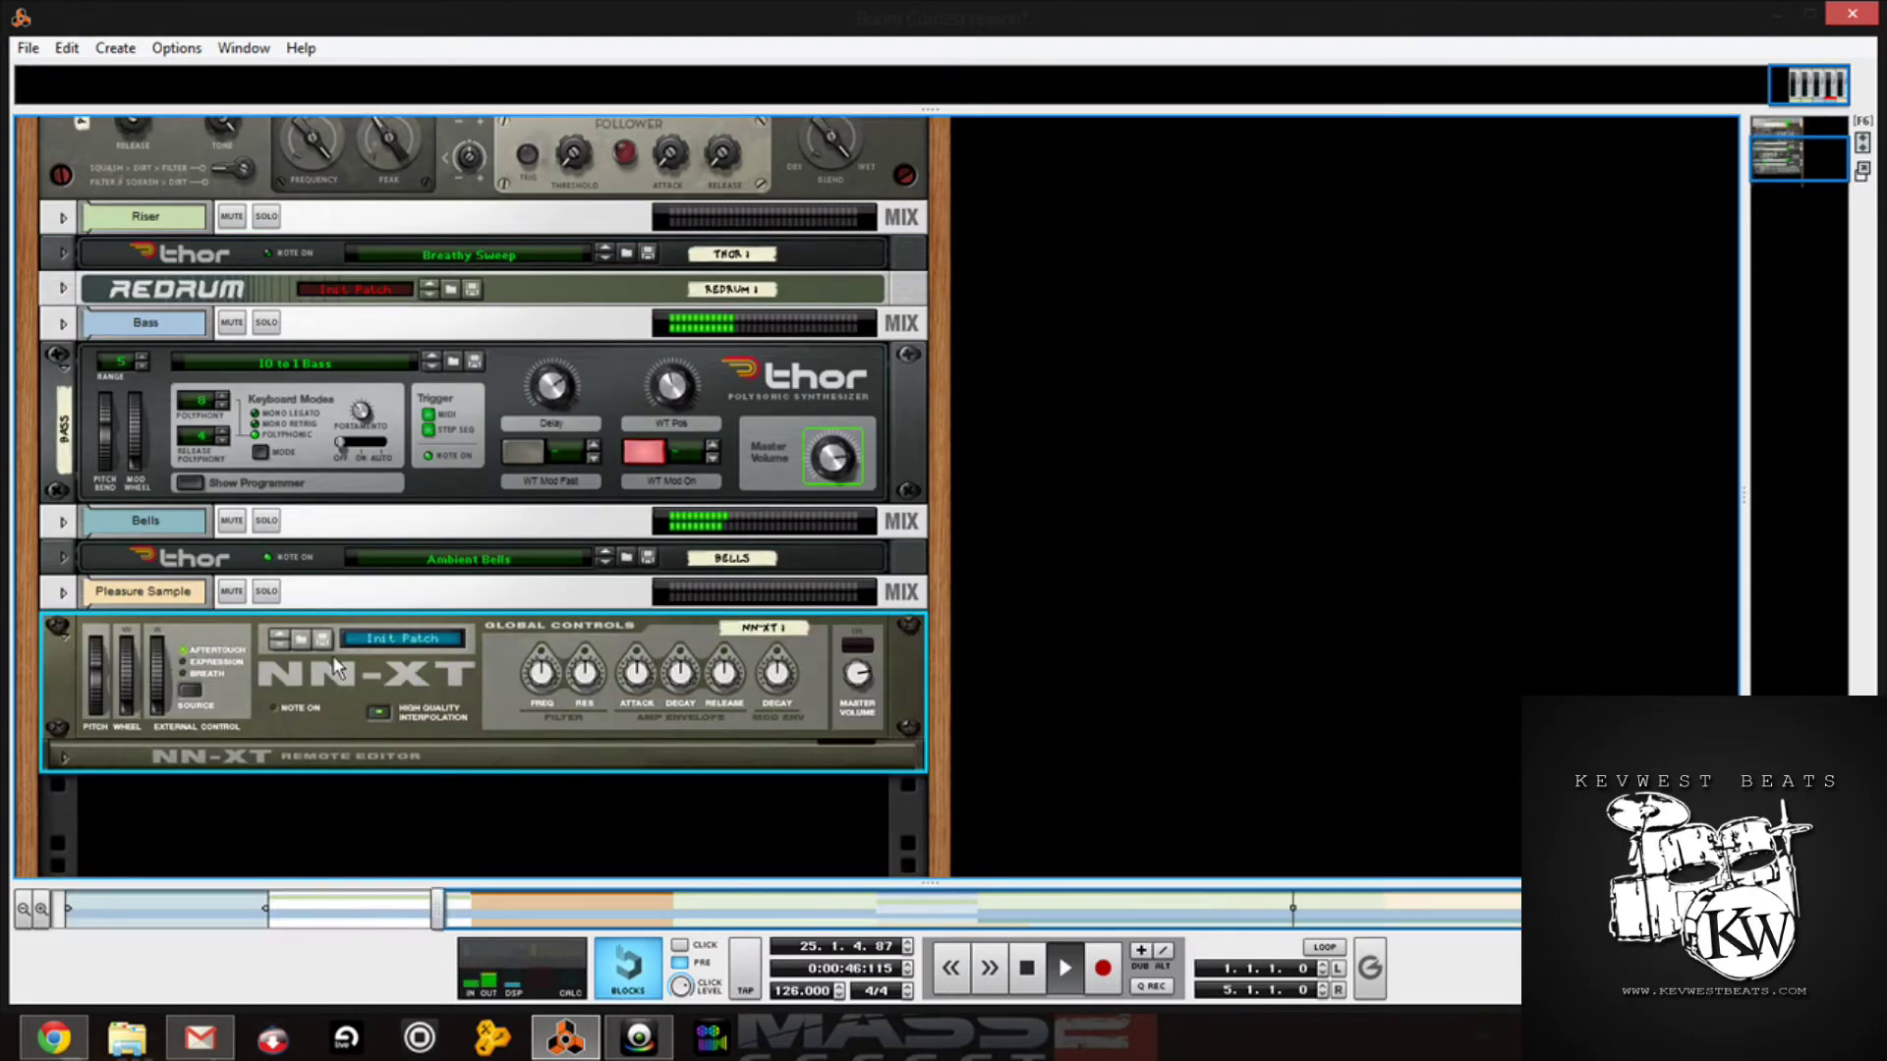
pyautogui.click(64, 758)
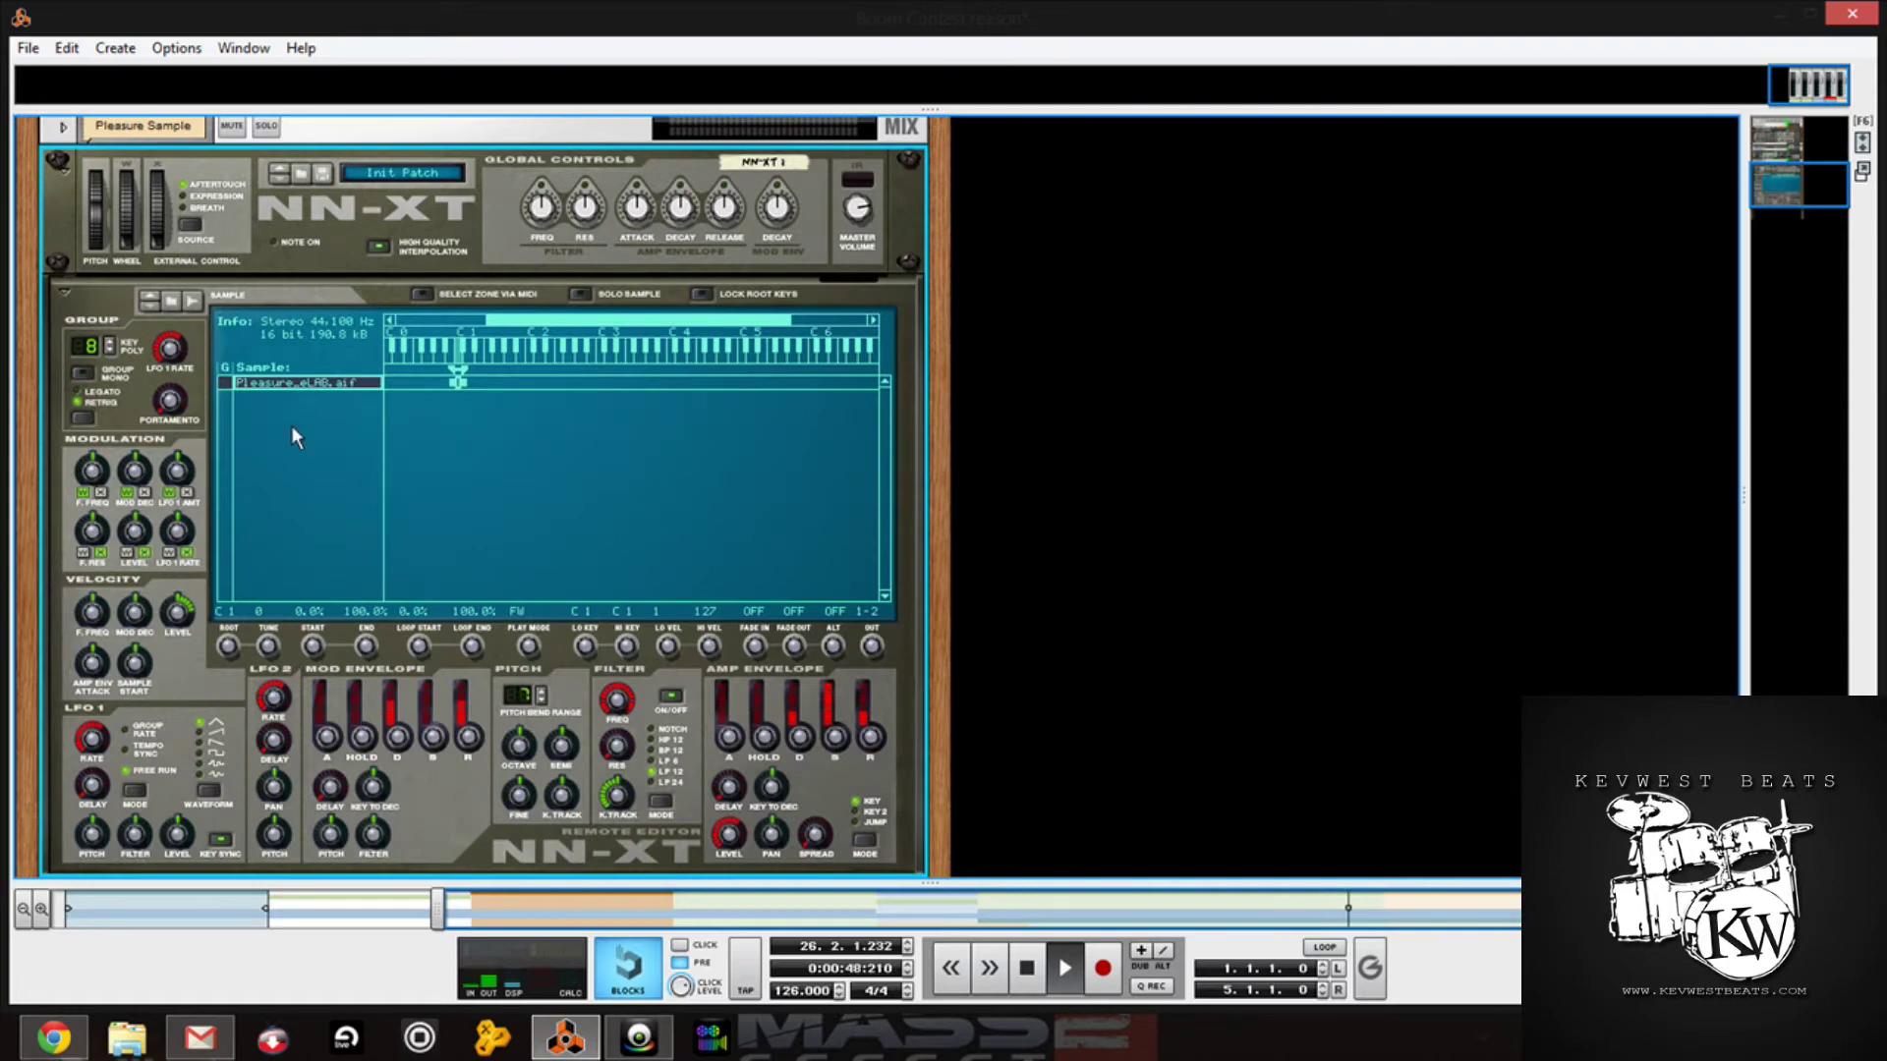
pyautogui.doubleClick(307, 379)
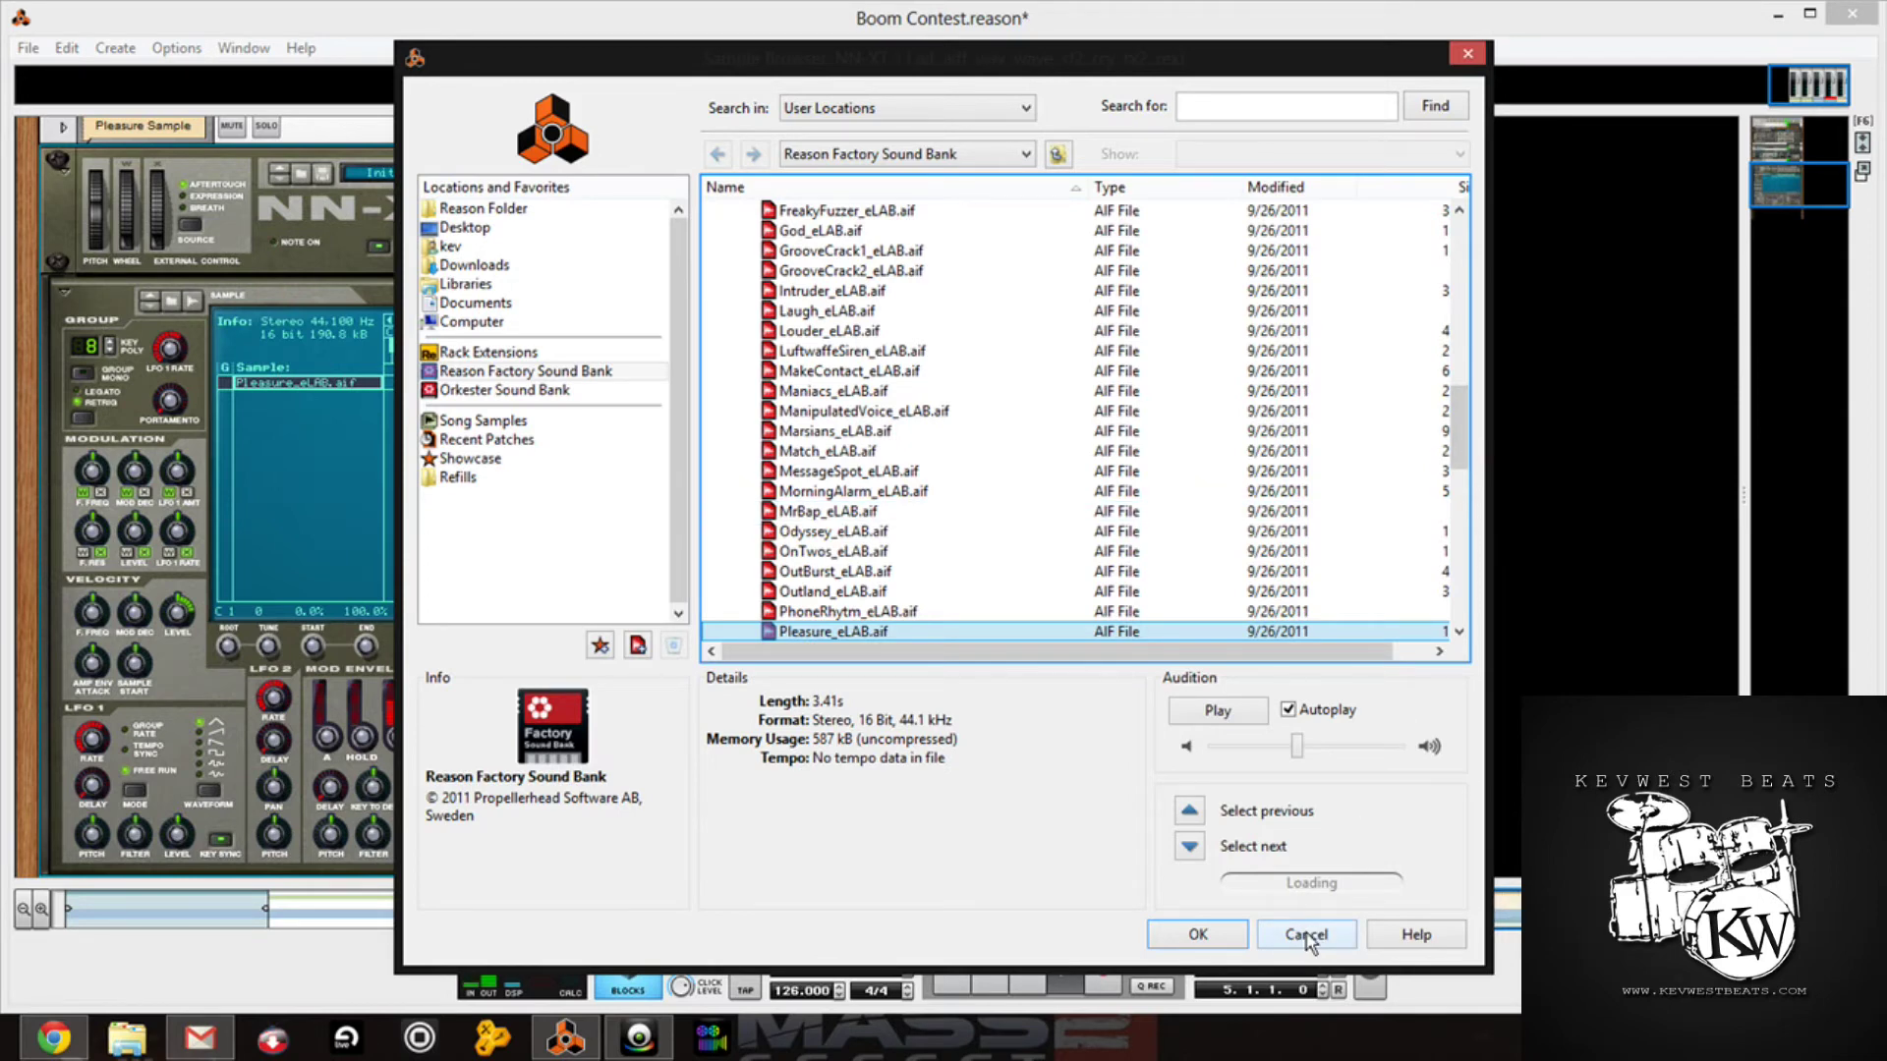
pyautogui.click(1199, 934)
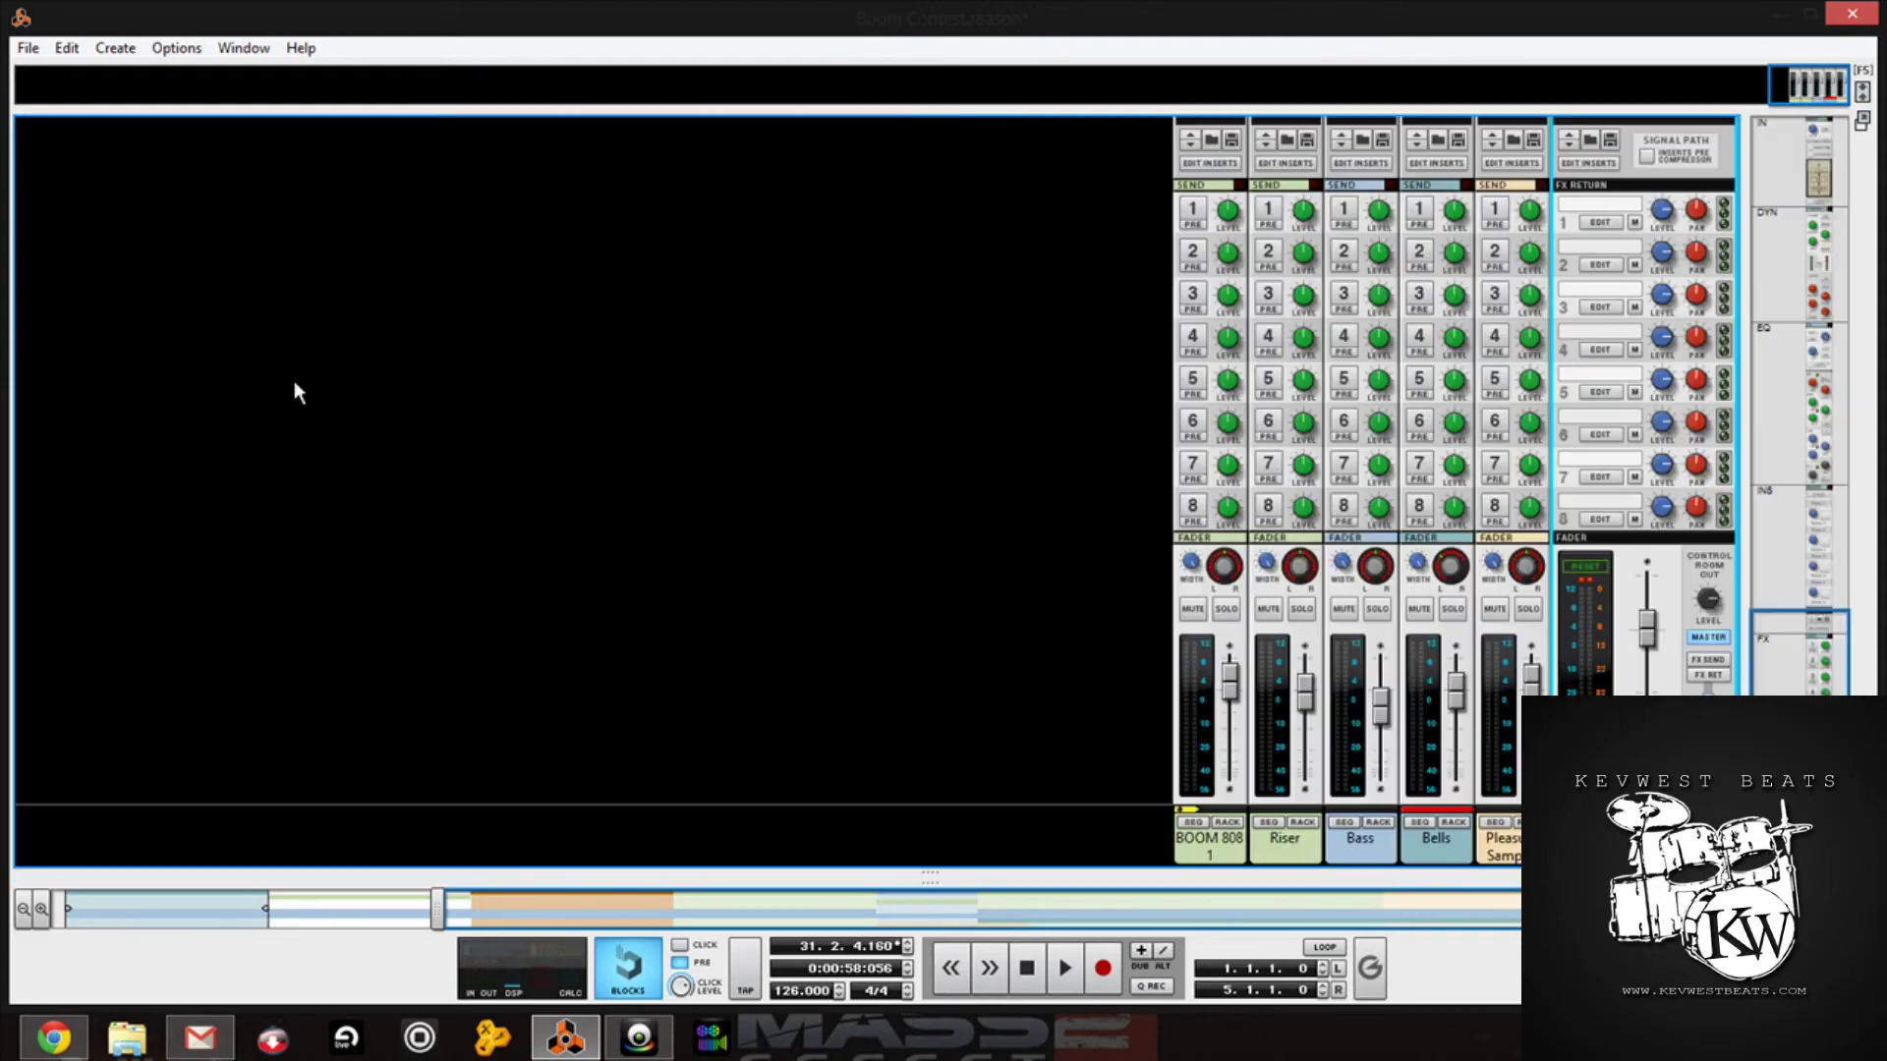
# Step: Show the sequencer (F7) and On-Screen Piano Keys (F4), testing a BOOM 808 note
pyautogui.press('F7')
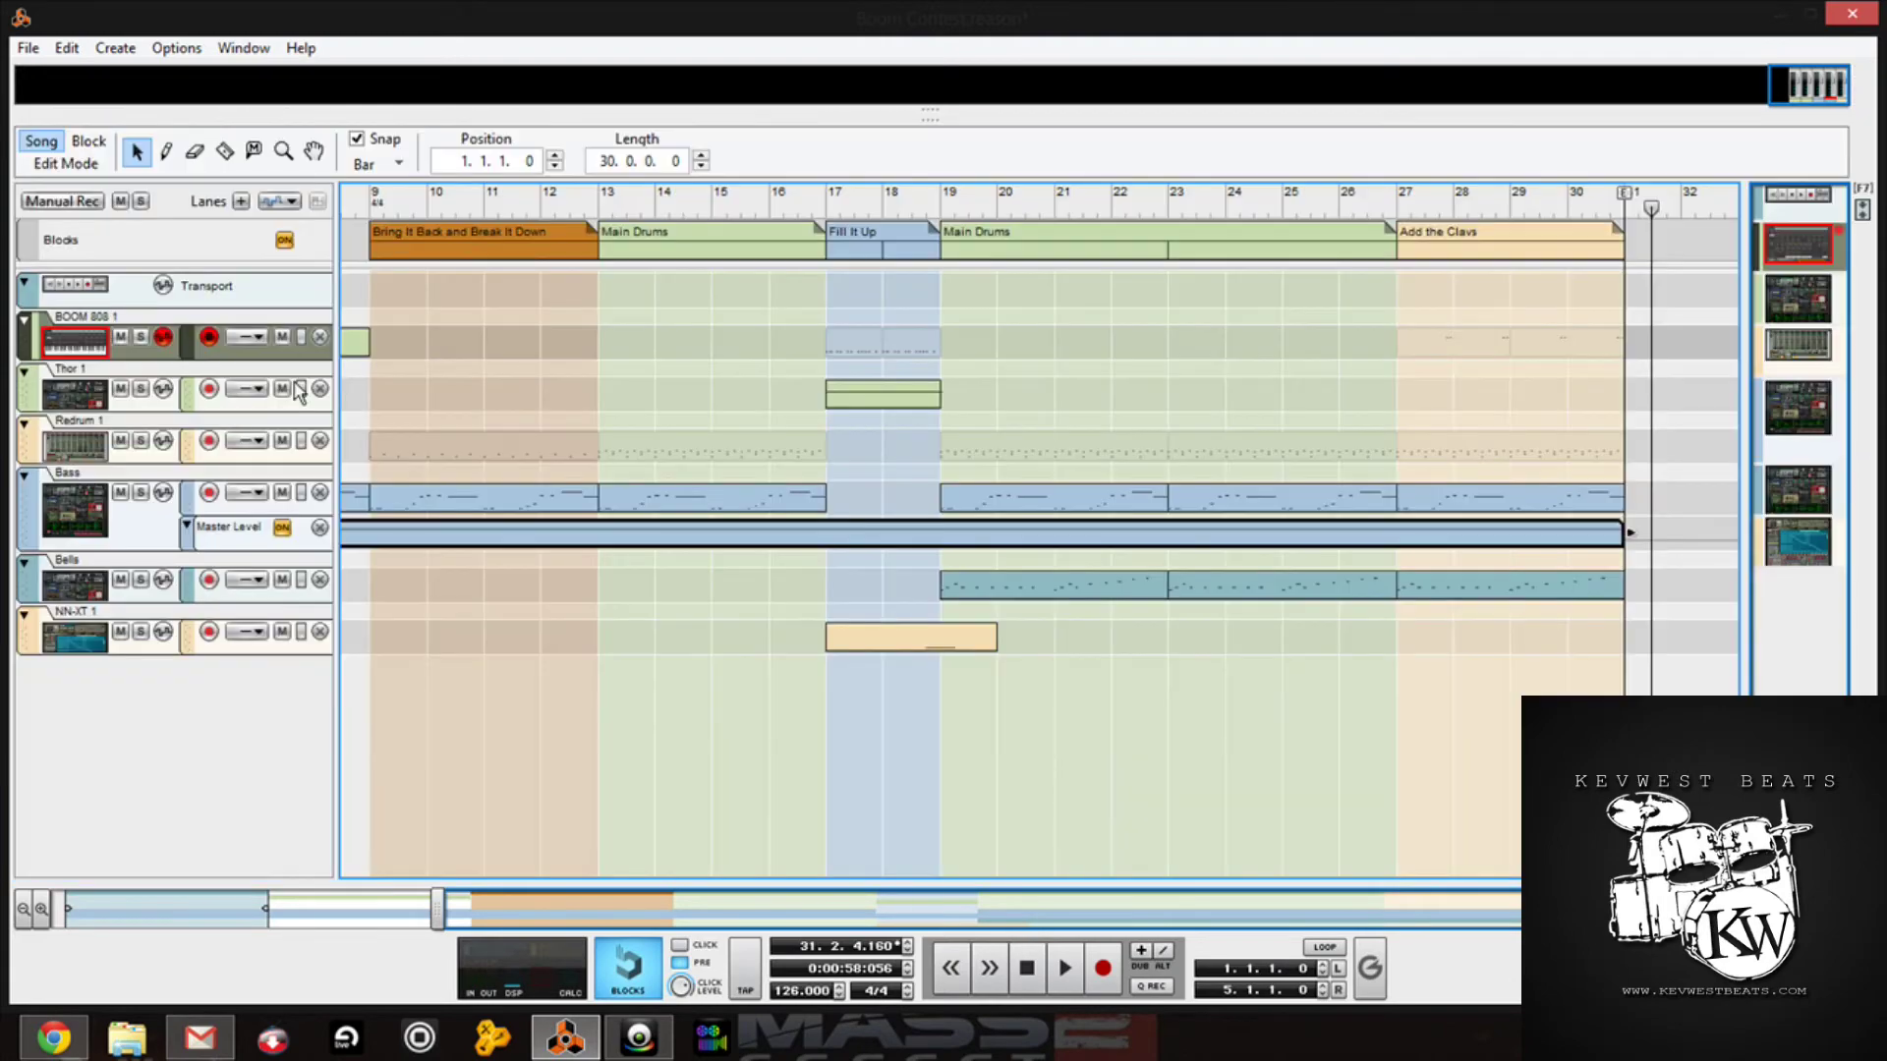
pyautogui.press('F4')
pyautogui.press('a')
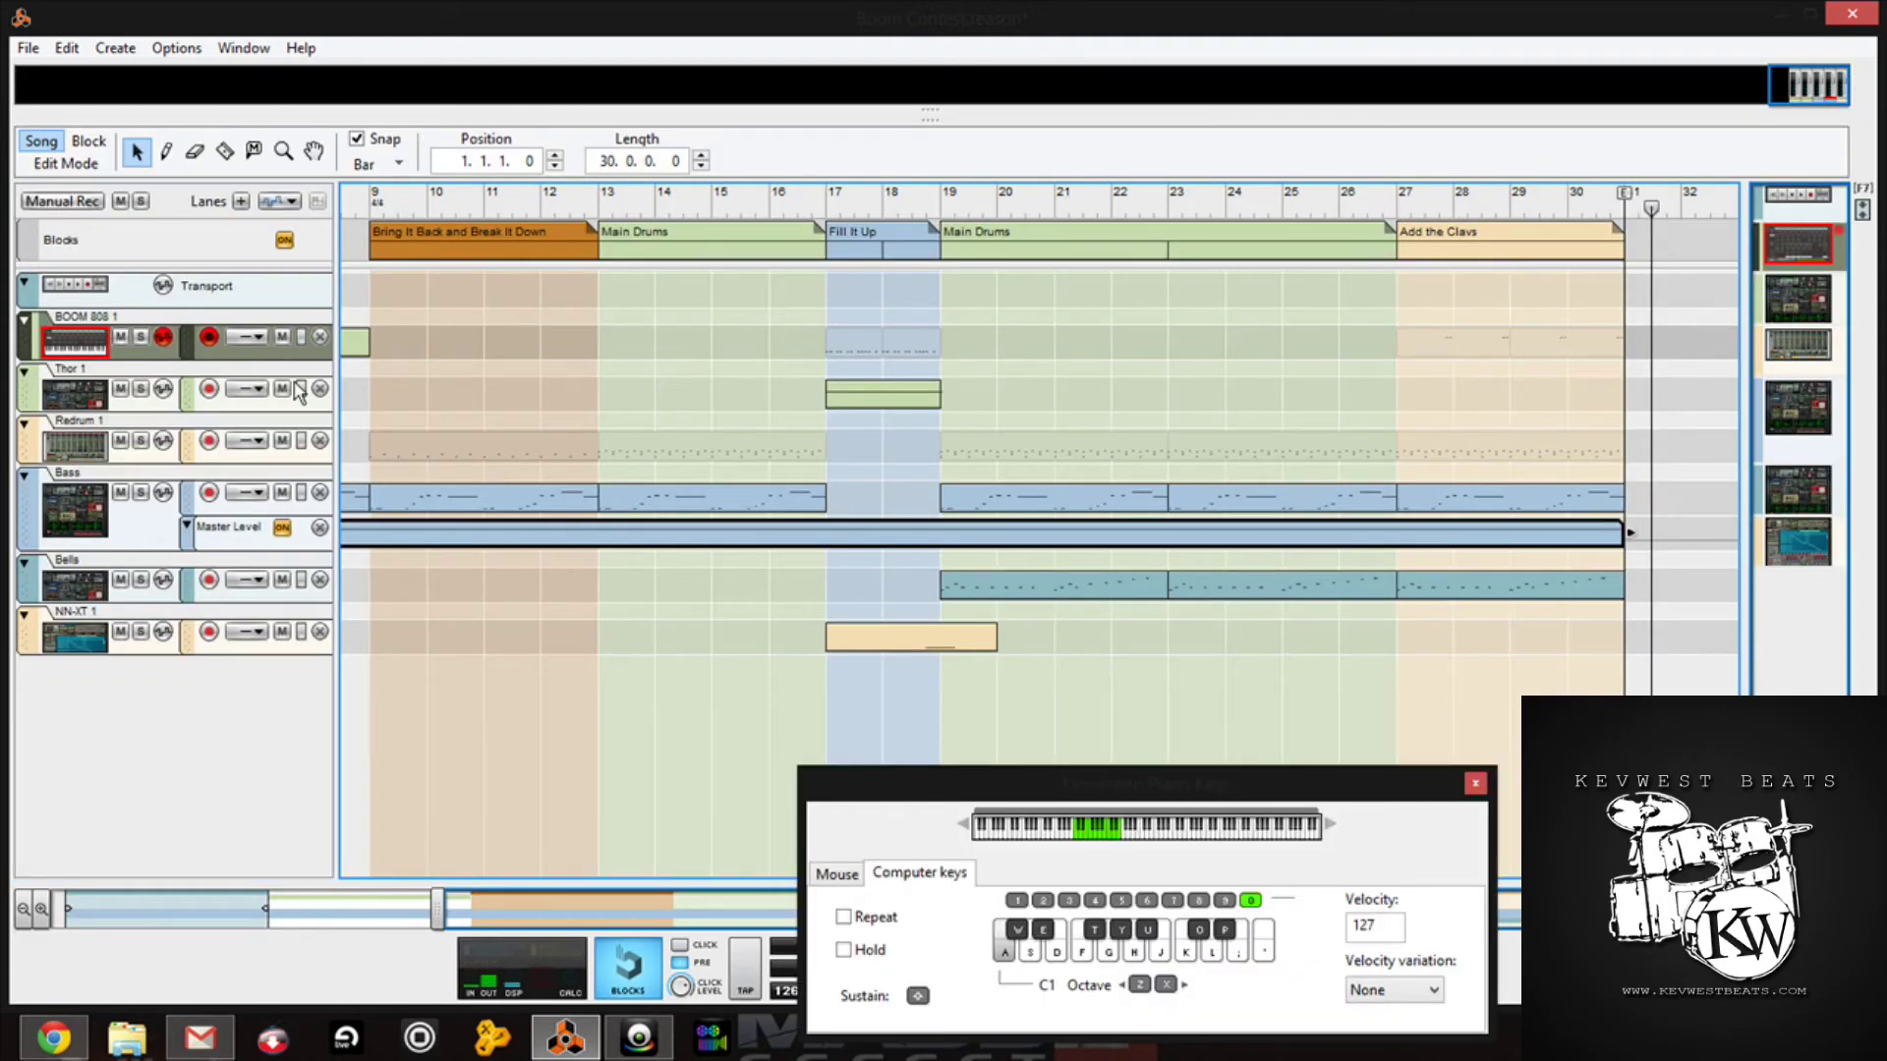
# Step: Select the NN-XT track and audition its sample with notes A, H, G, F, D, S
pyautogui.click(26, 632)
pyautogui.press('a')
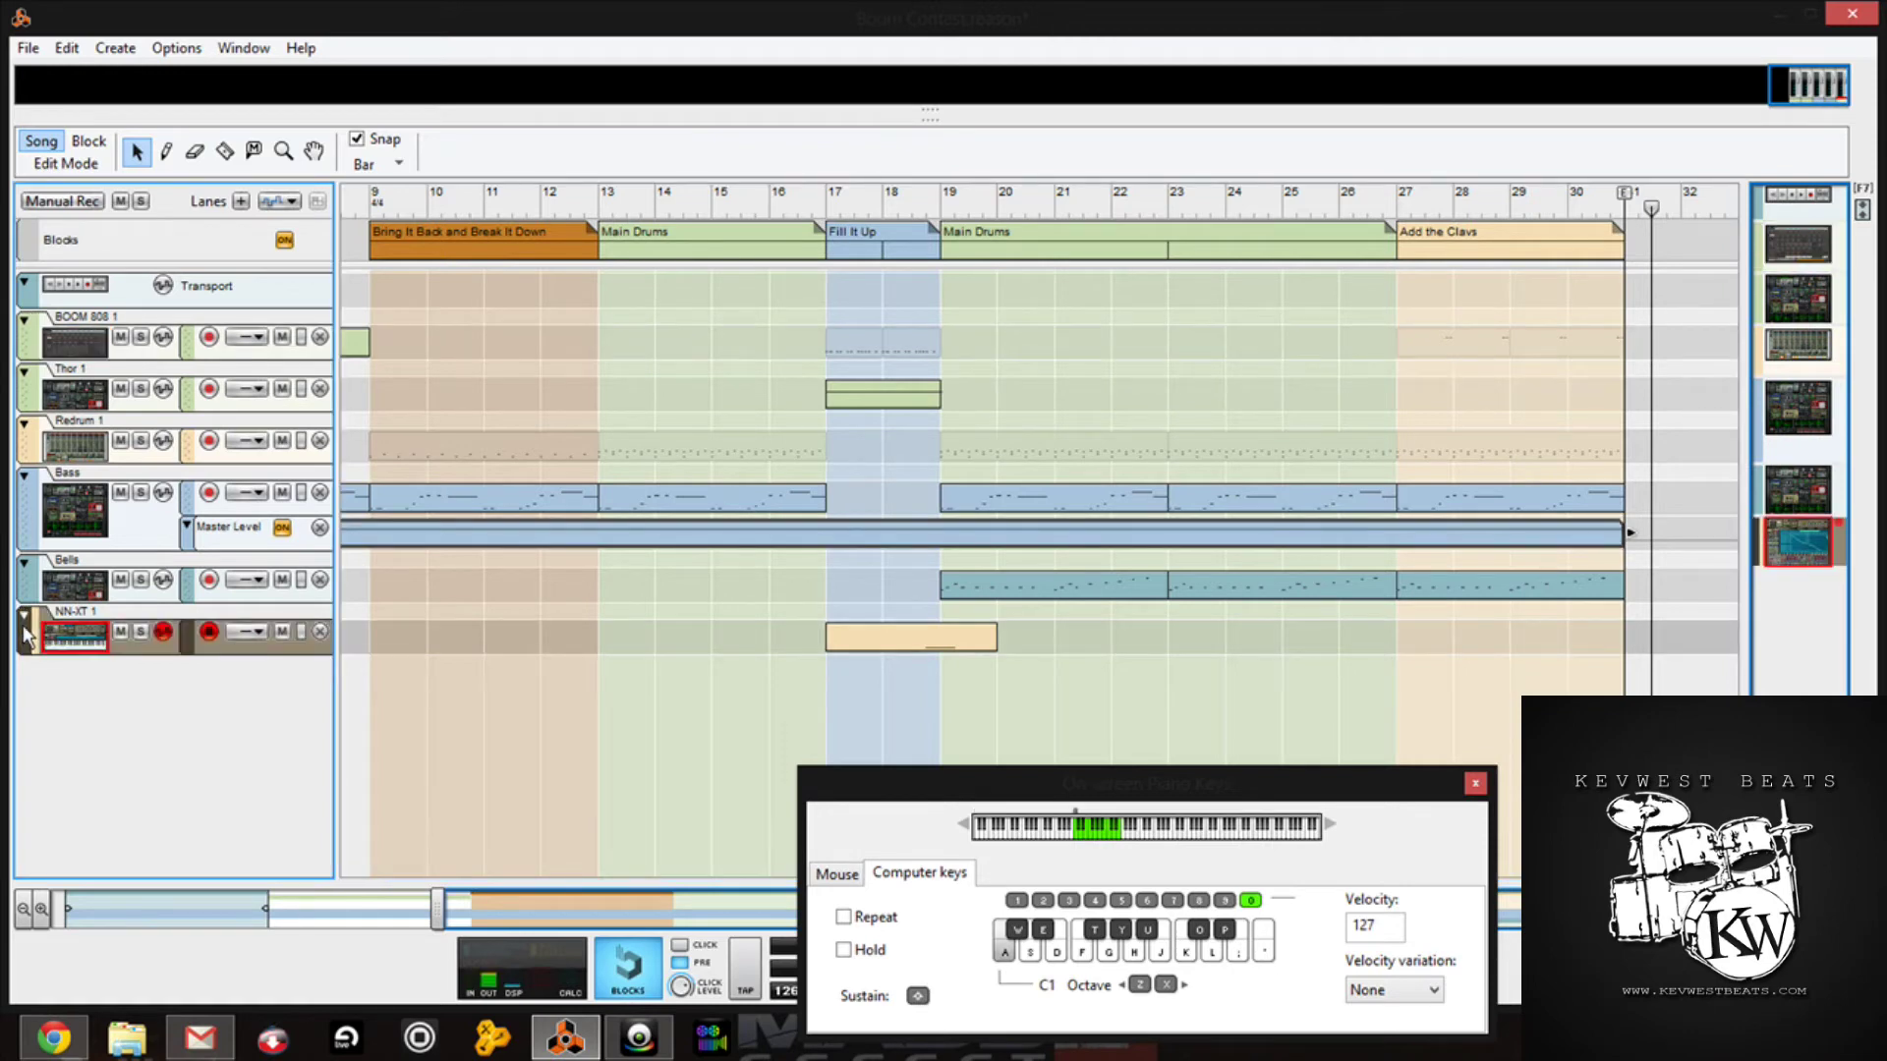
pyautogui.press('a')
pyautogui.press('h')
pyautogui.press('g')
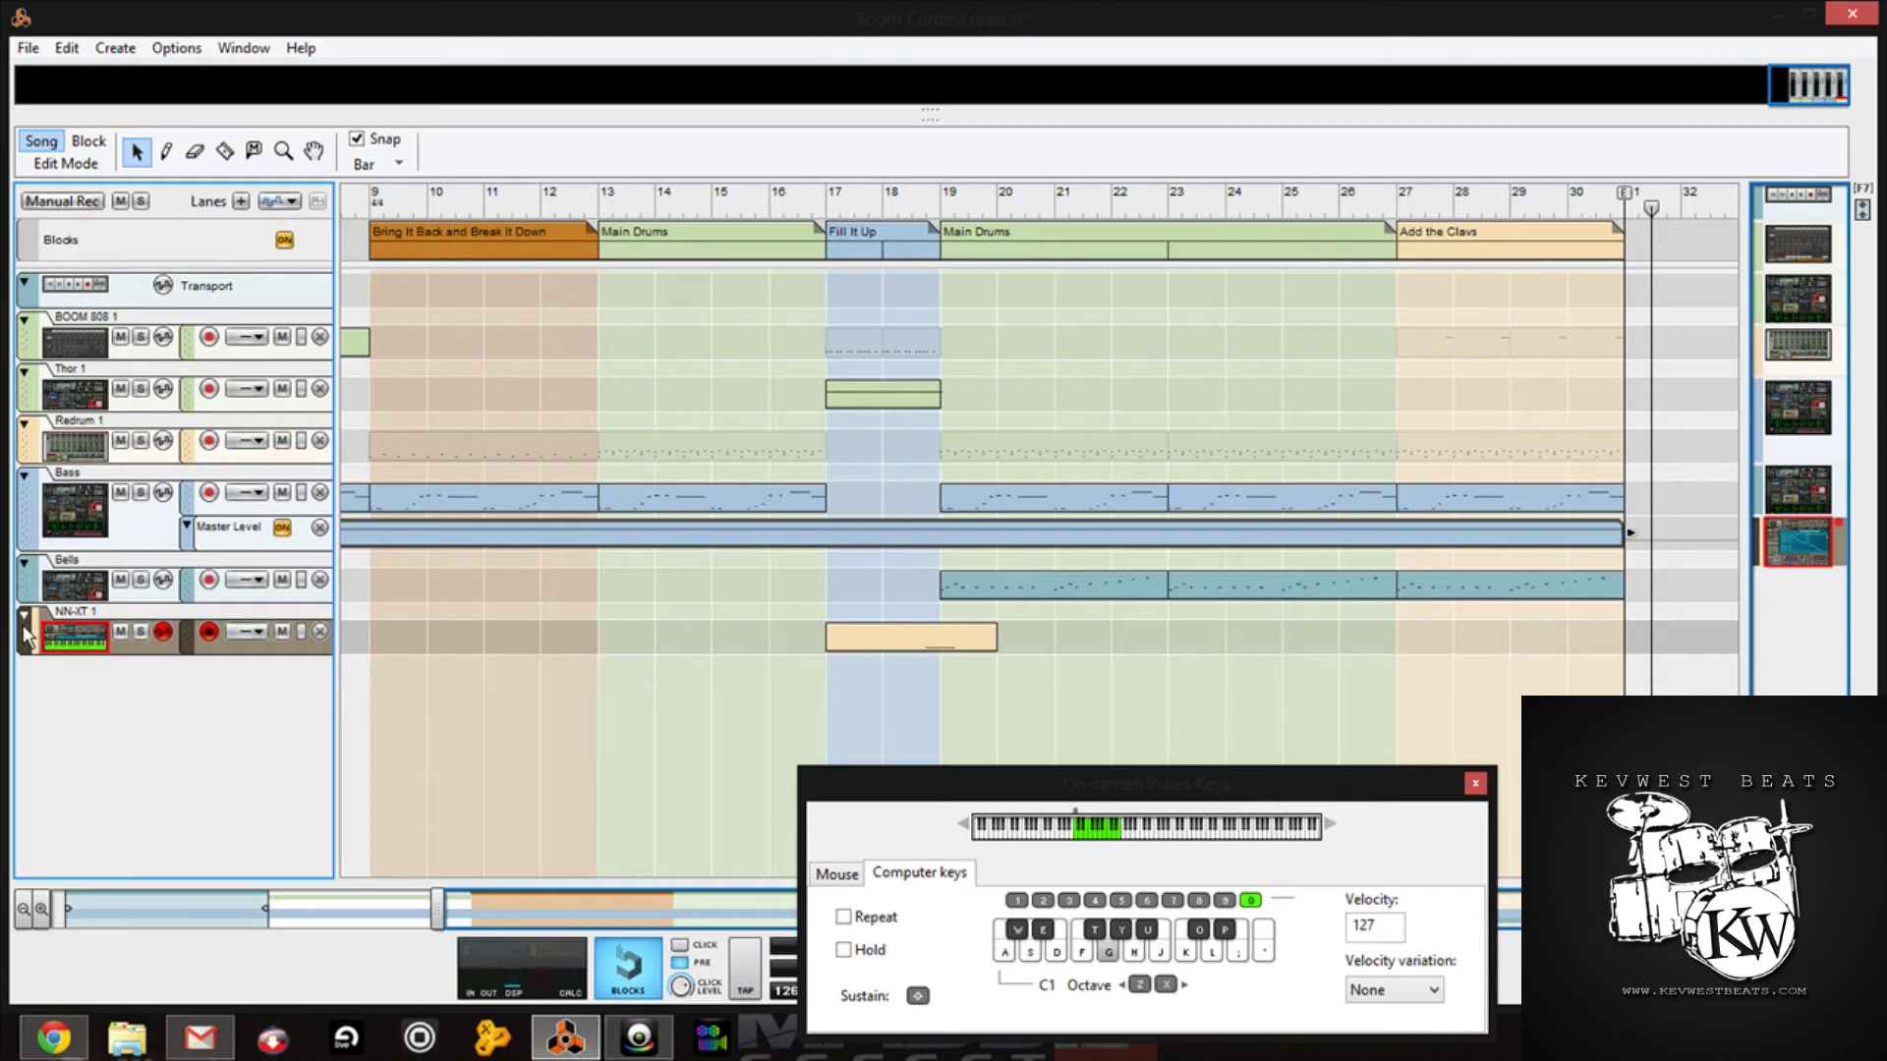
pyautogui.press('f')
pyautogui.press('d')
pyautogui.press('s')
pyautogui.press('a')
# Step: Move focus to BOOM 808 and back to NN-XT, play a note, then show the rack
pyautogui.press('Down')
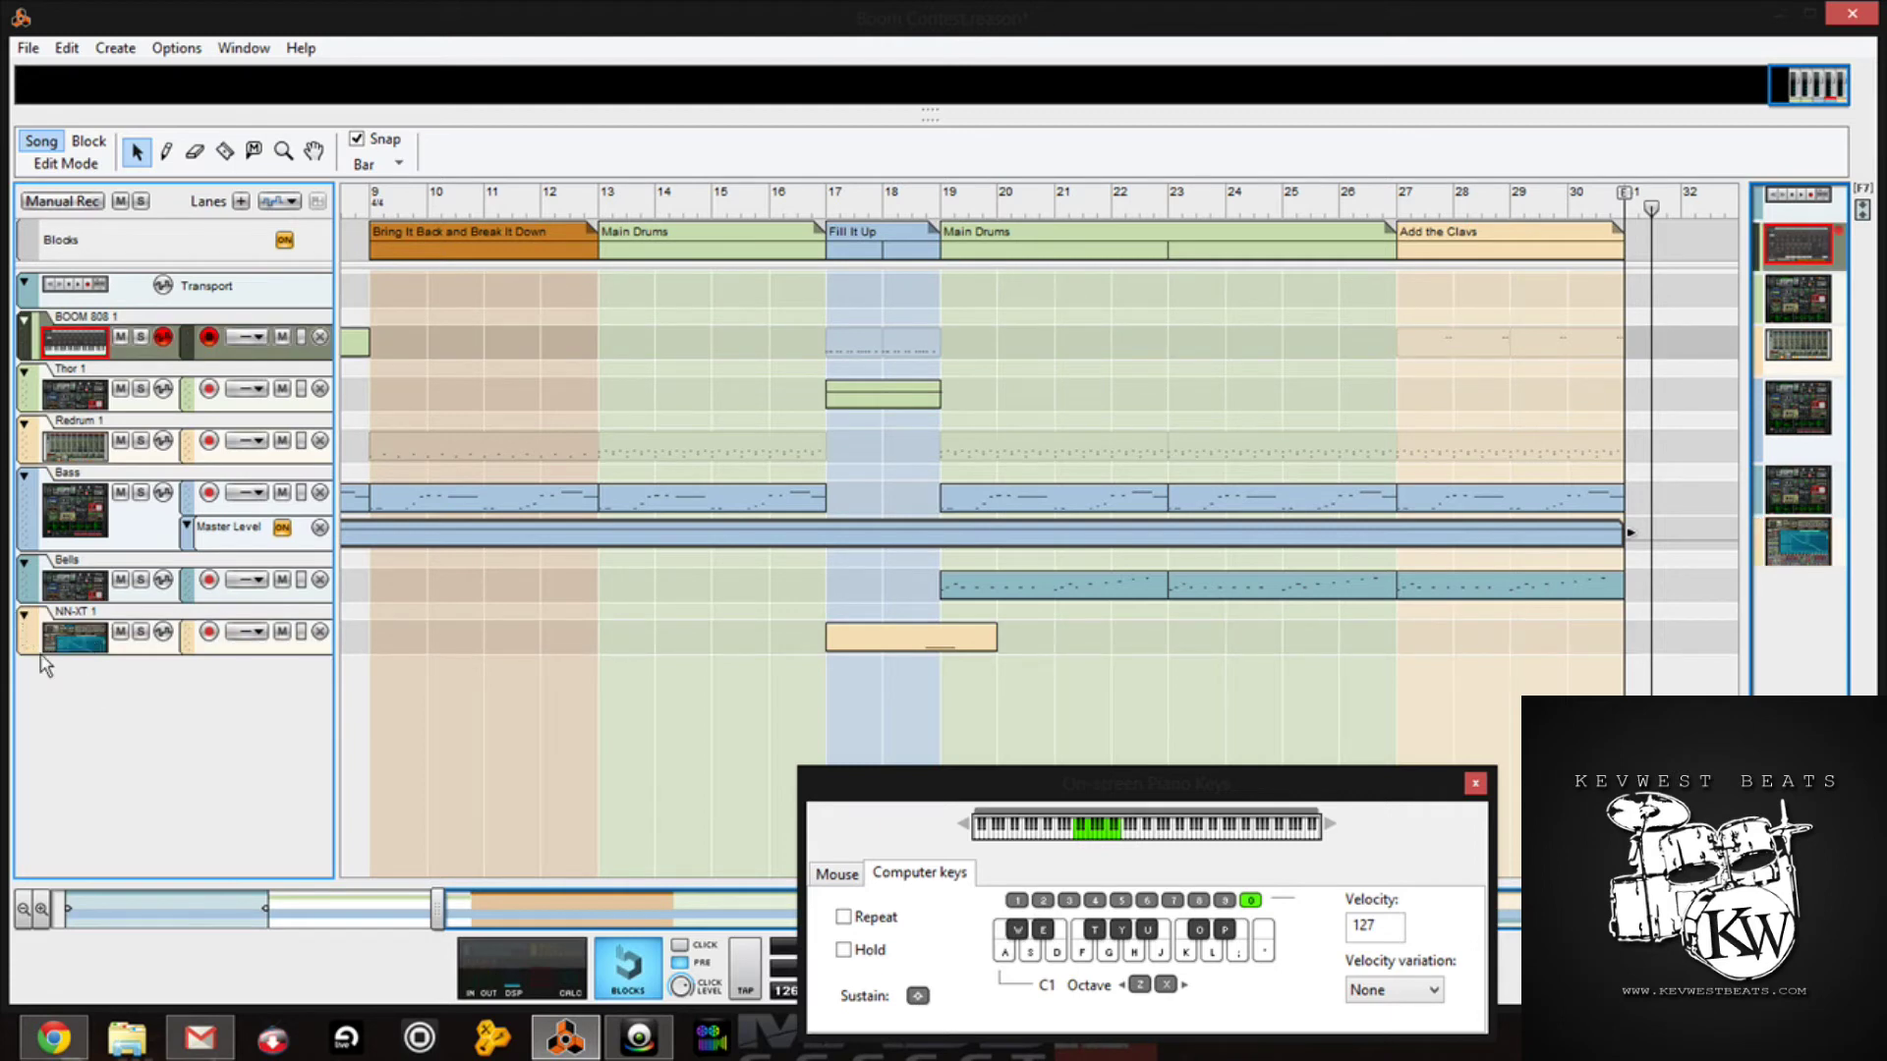
pyautogui.click(25, 648)
pyautogui.press('a')
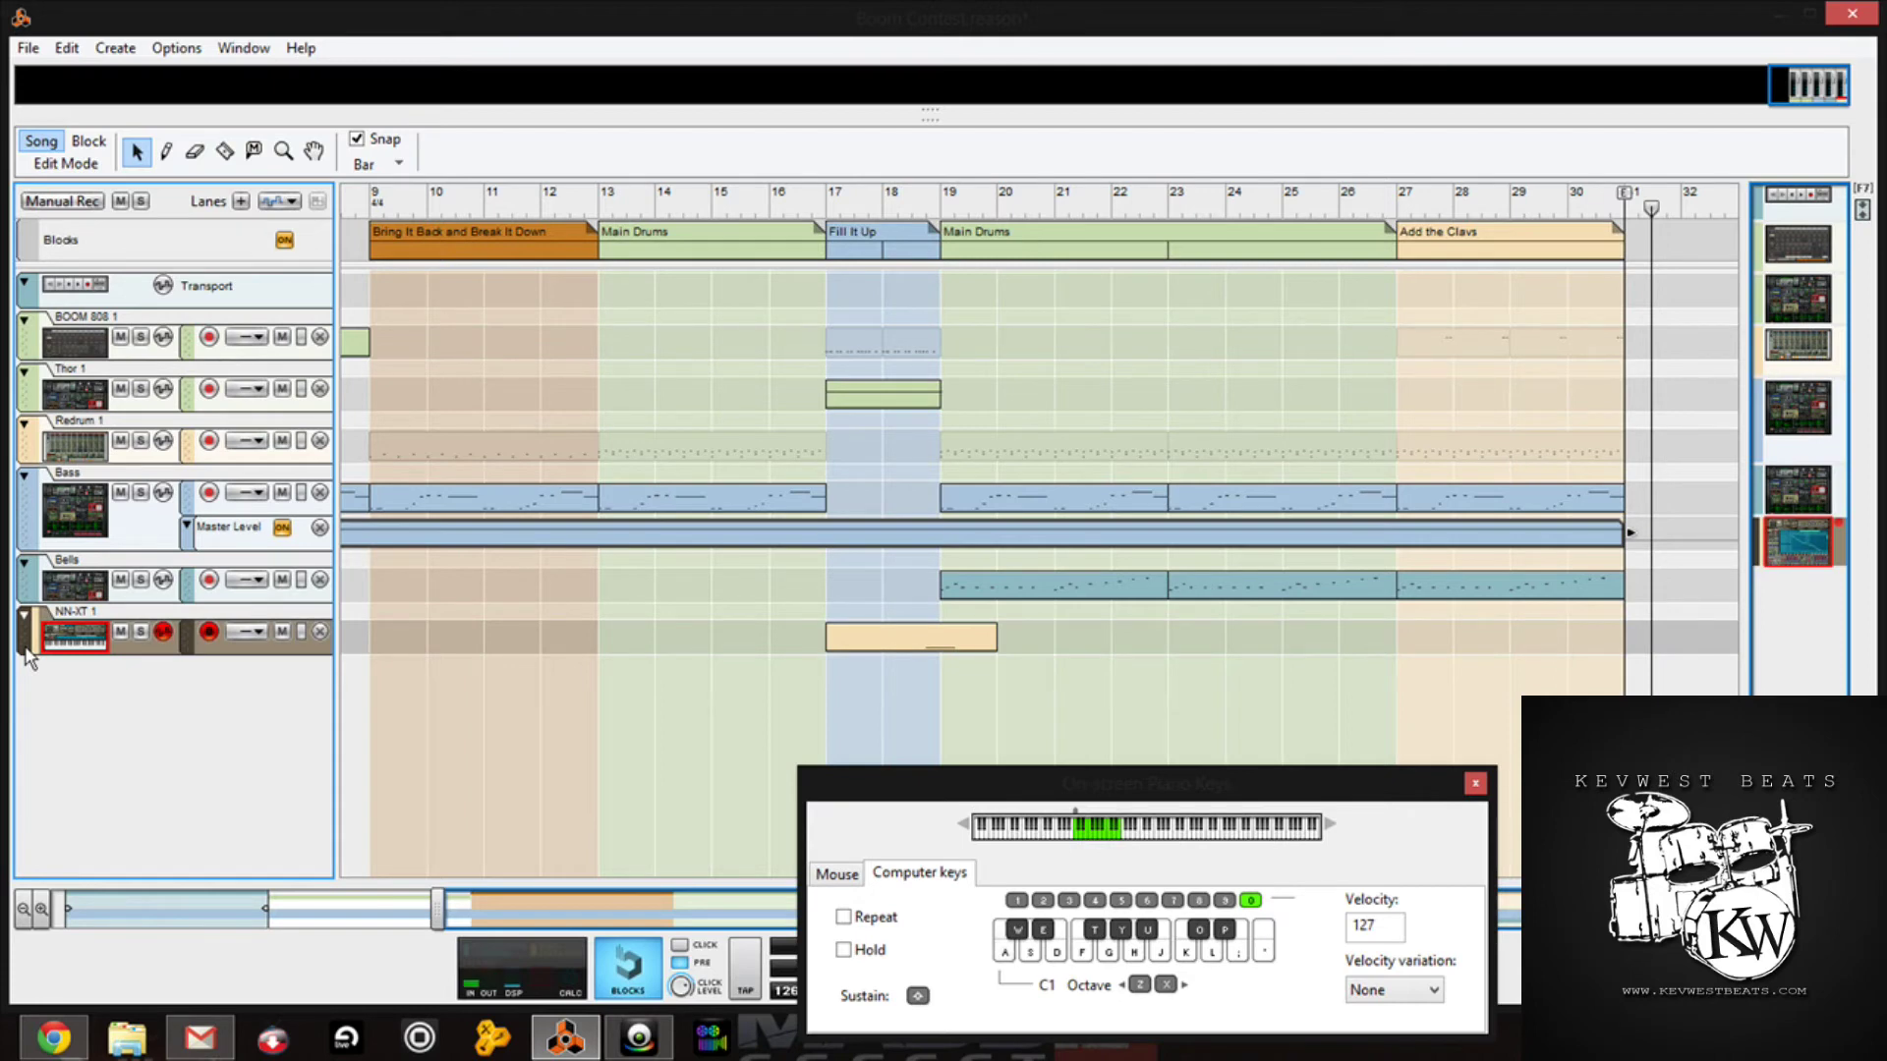
pyautogui.press('F6')
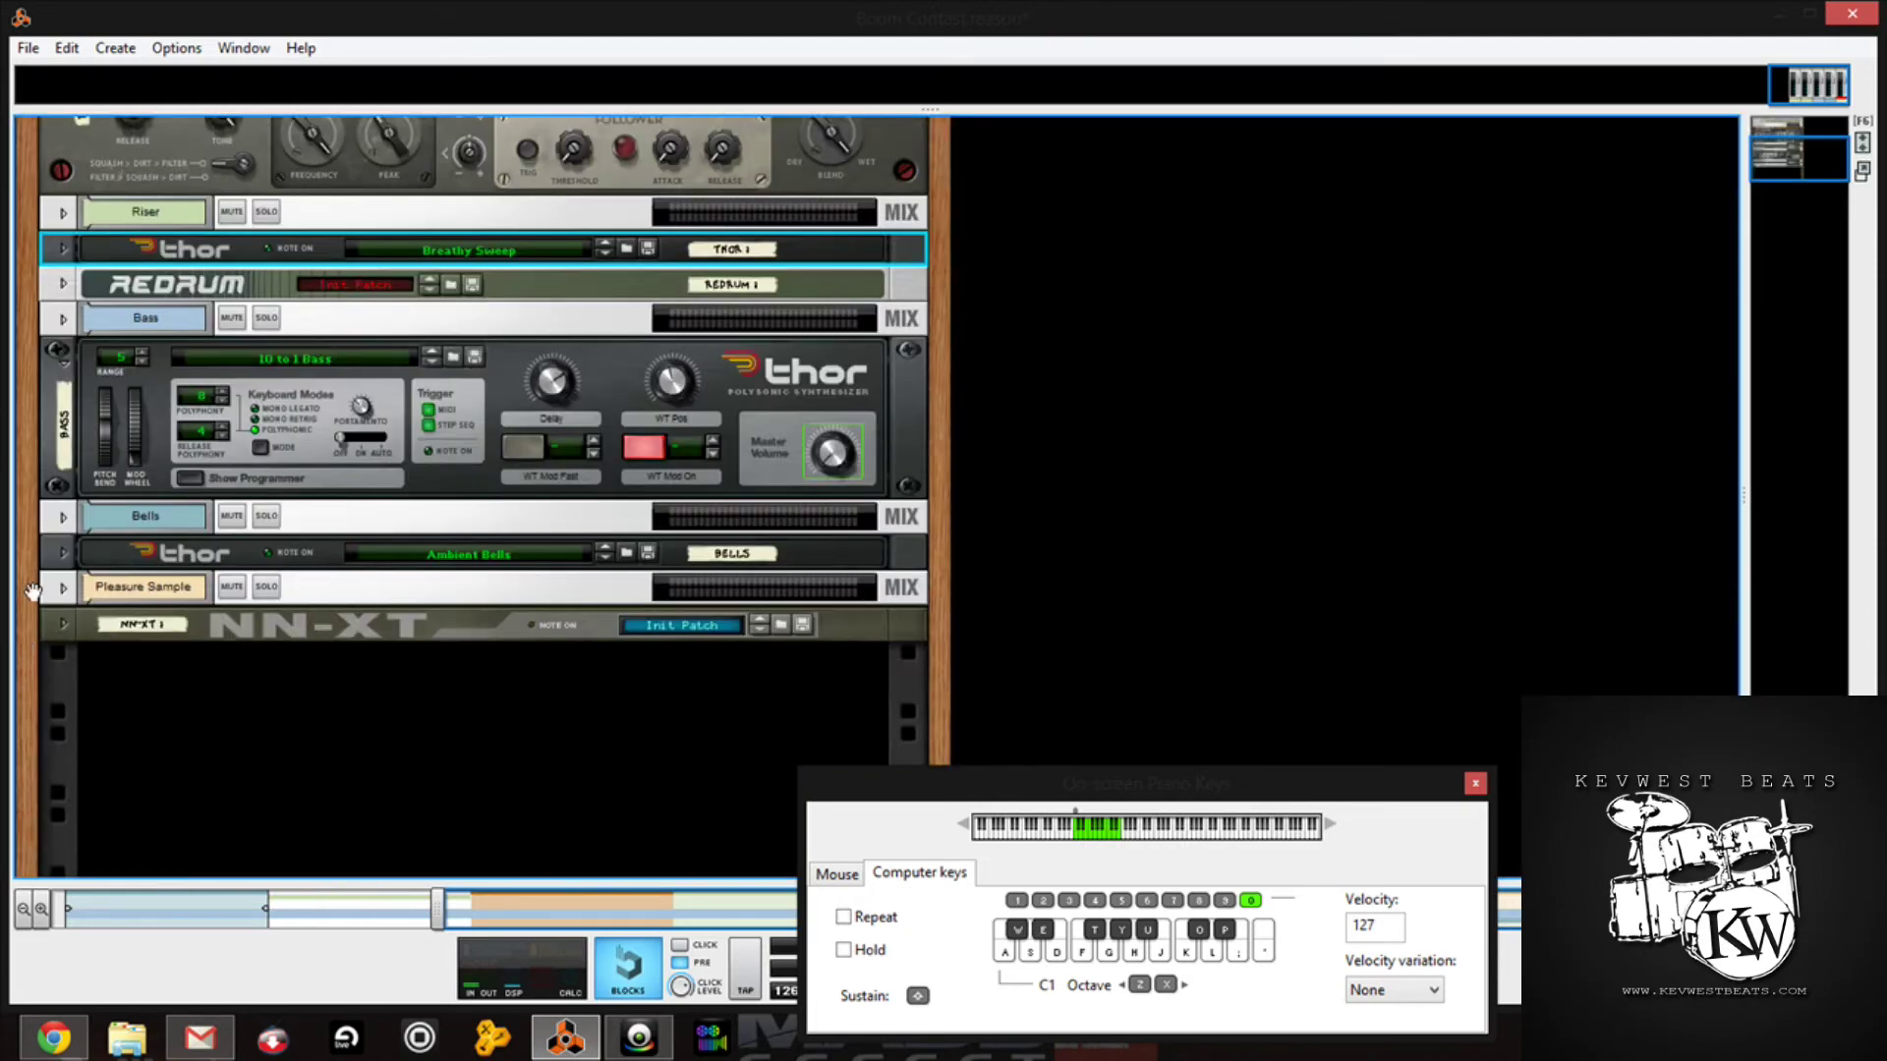
# Step: Open the NN-XT Remote Editor, browse the Pleasure_eLAB sample, cancel, and fold the editor
pyautogui.click(63, 624)
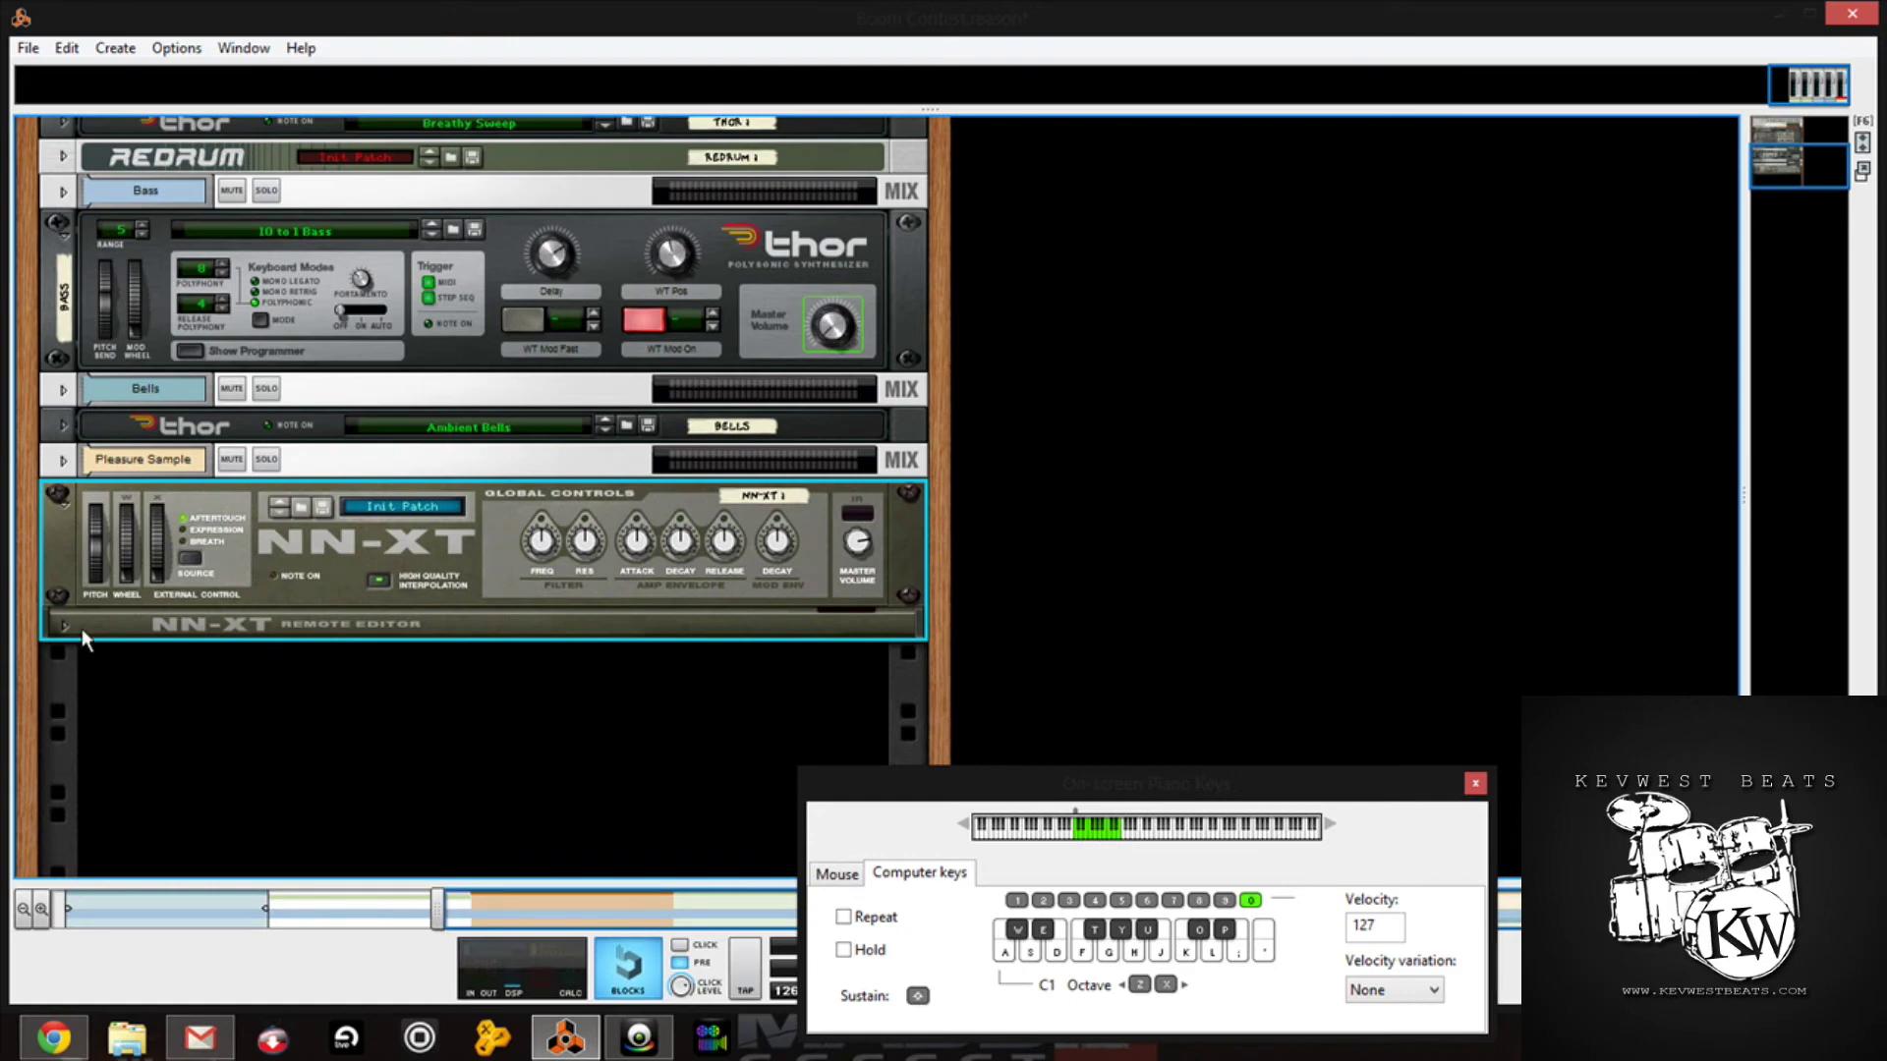
pyautogui.click(77, 626)
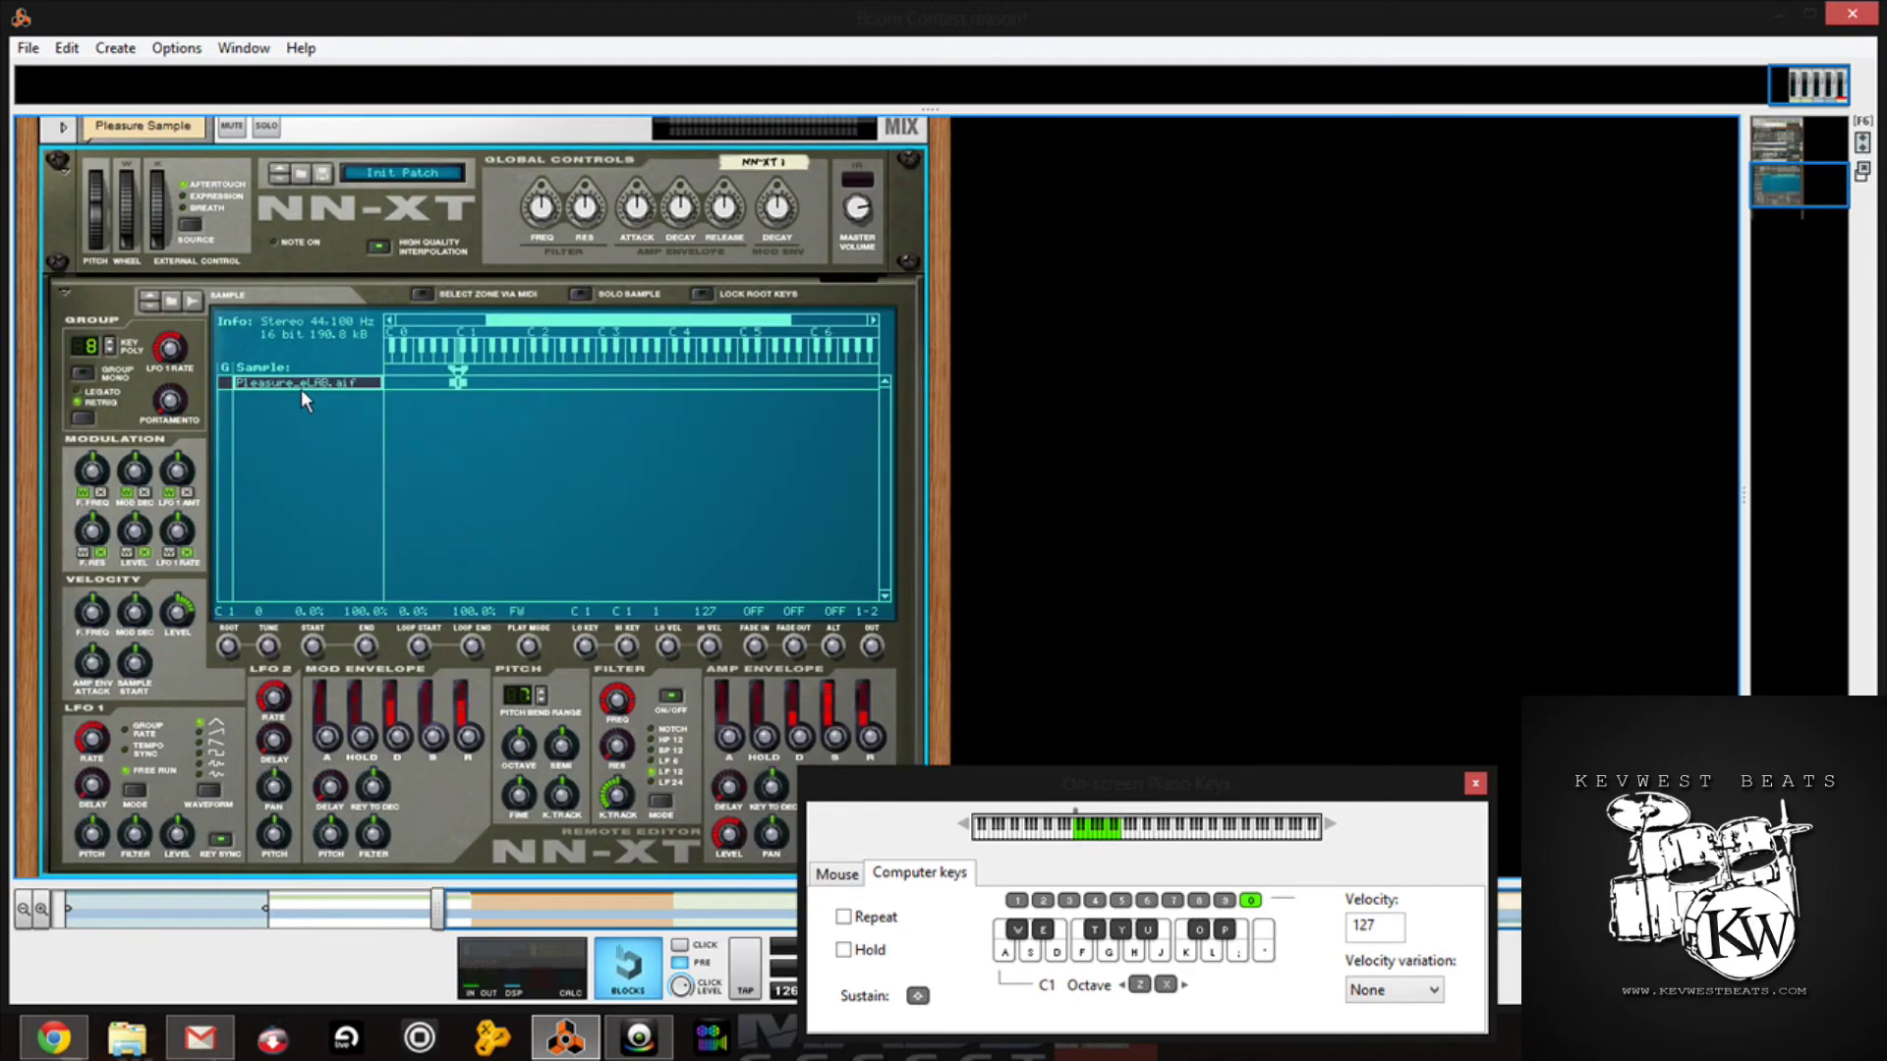
pyautogui.doubleClick(301, 389)
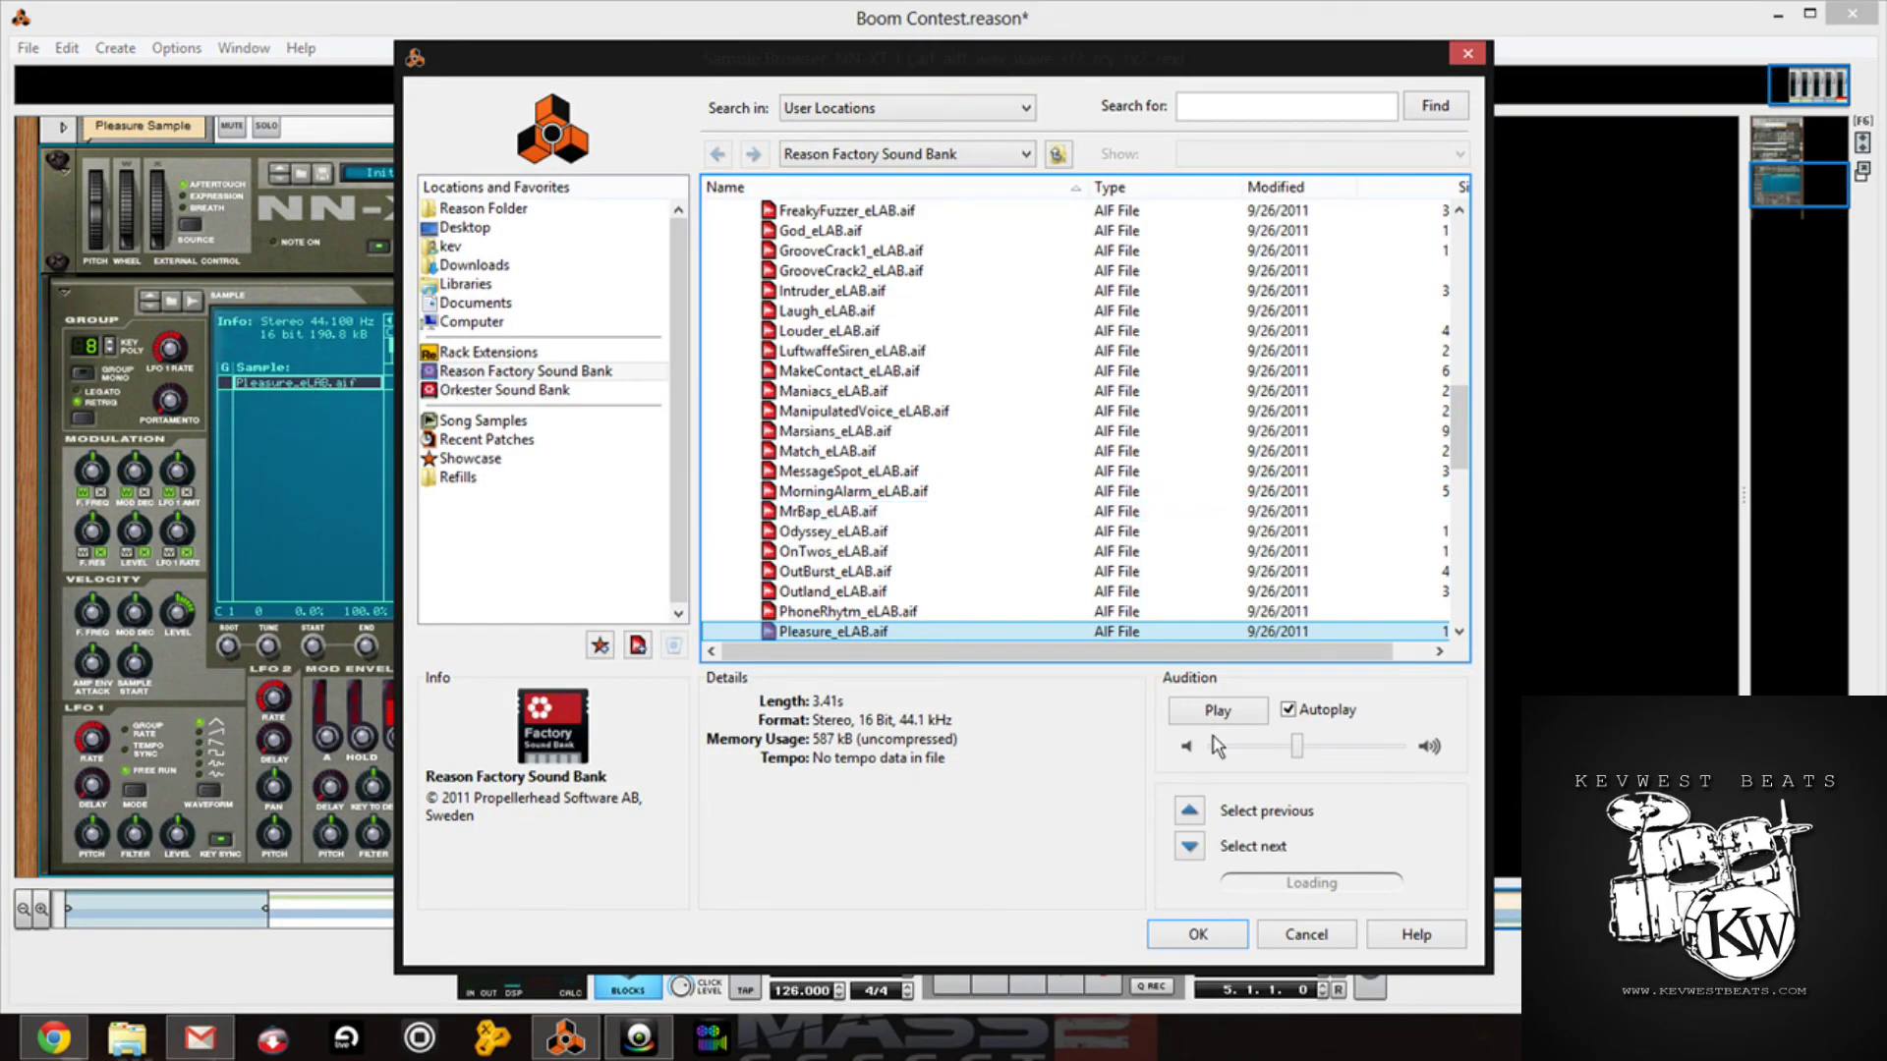
pyautogui.moveTo(1463, 434)
pyautogui.mouseDown()
pyautogui.moveTo(1482, 520)
pyautogui.moveTo(1470, 292)
pyautogui.mouseUp()
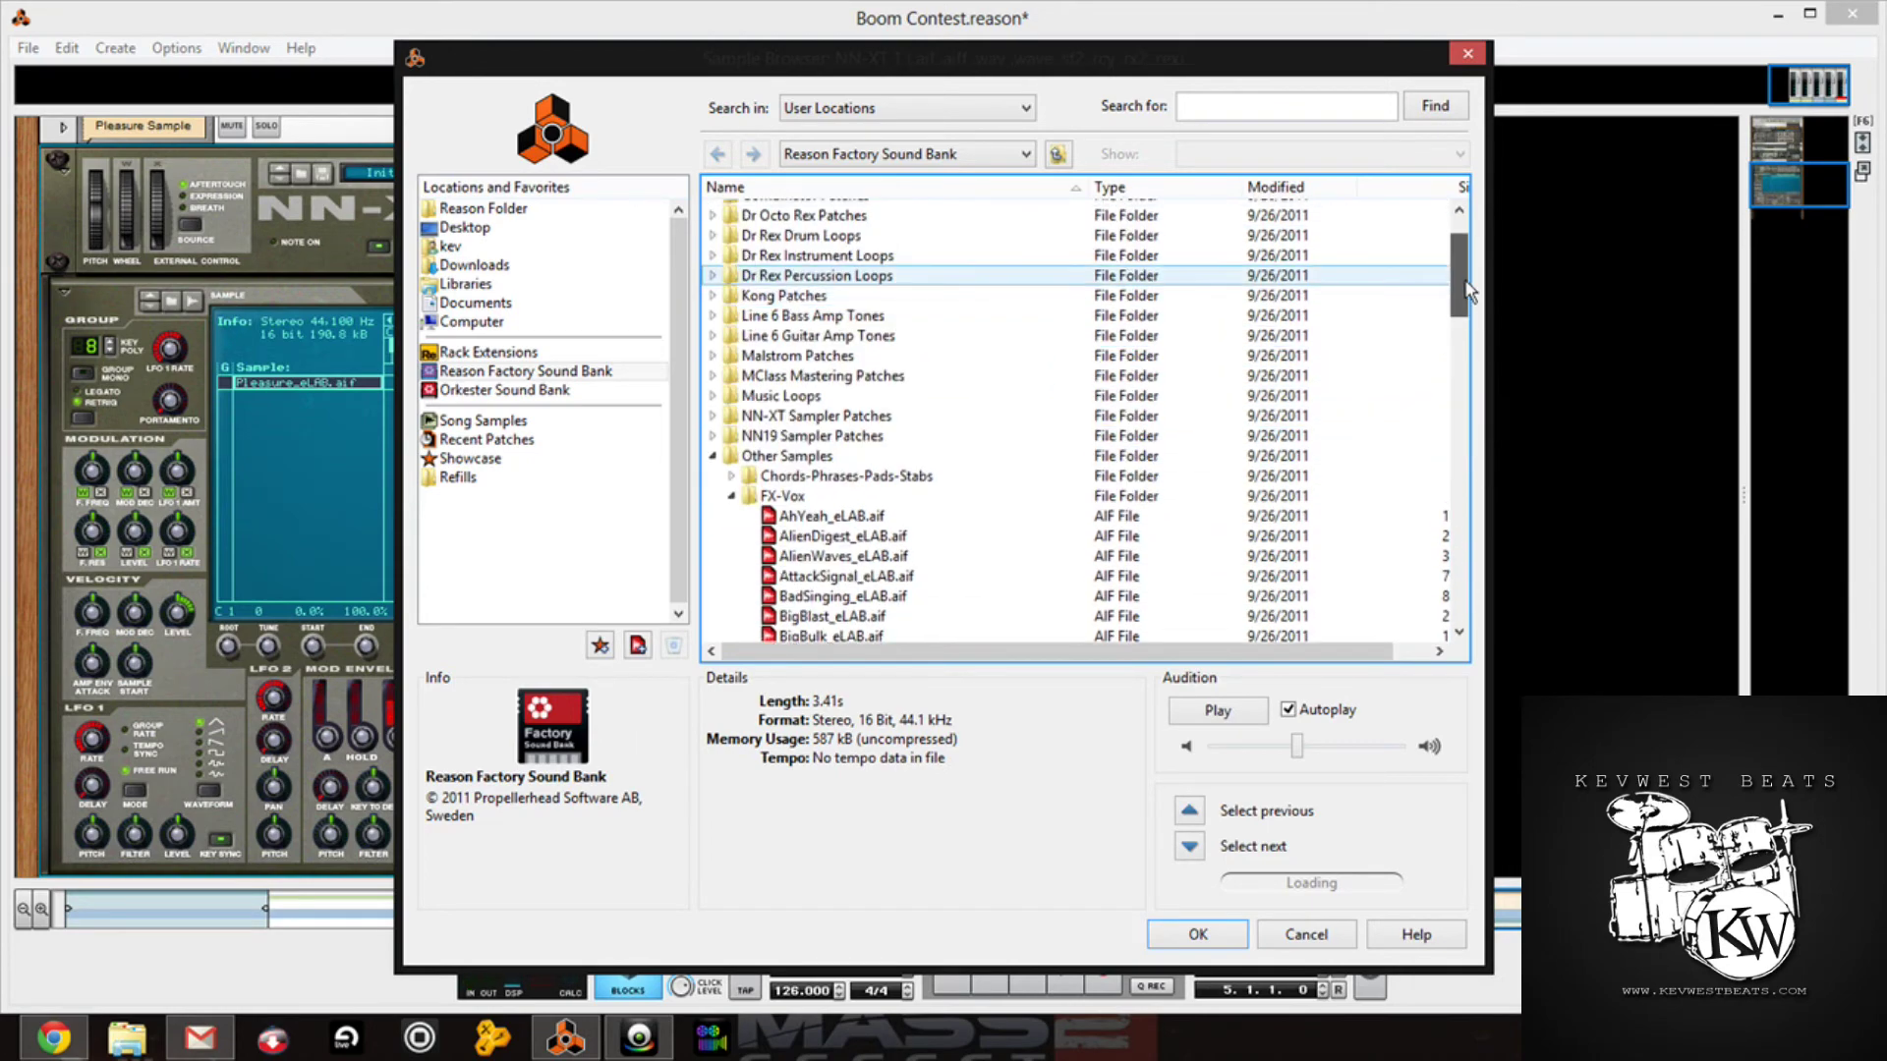
pyautogui.click(1304, 935)
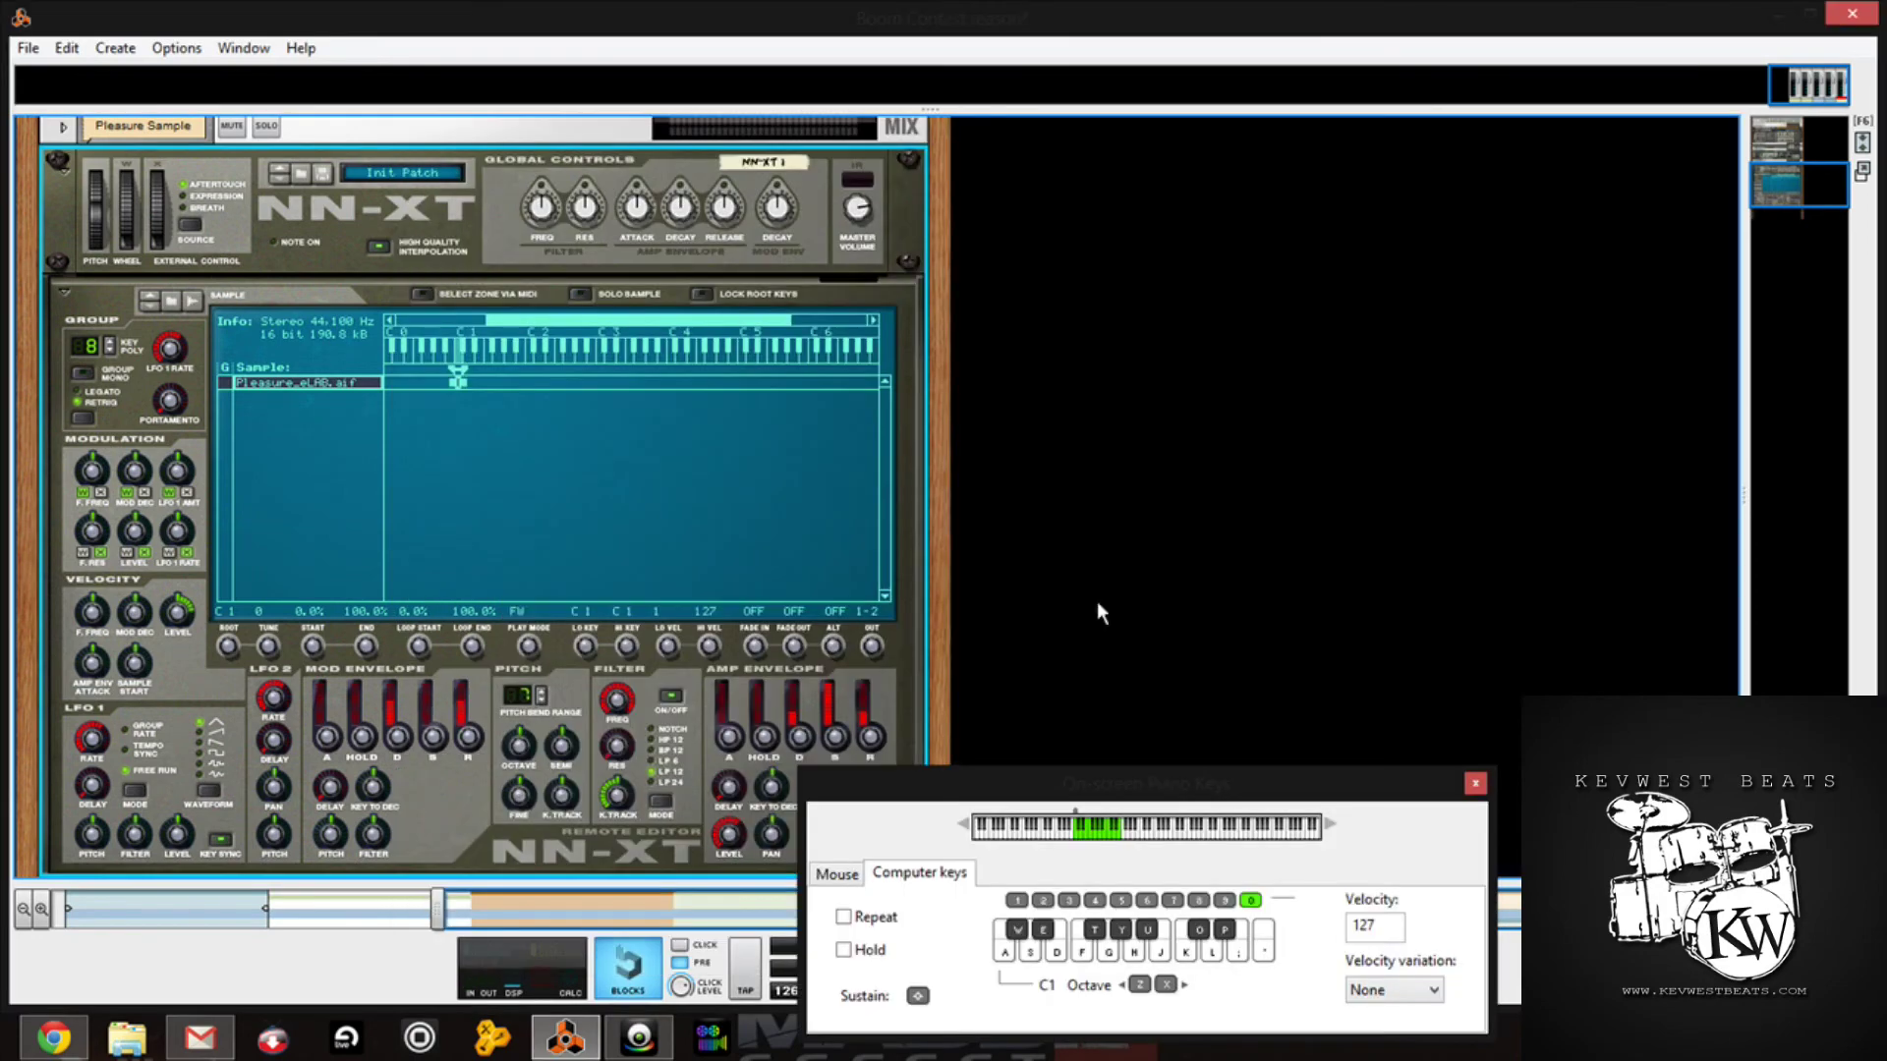
pyautogui.click(60, 289)
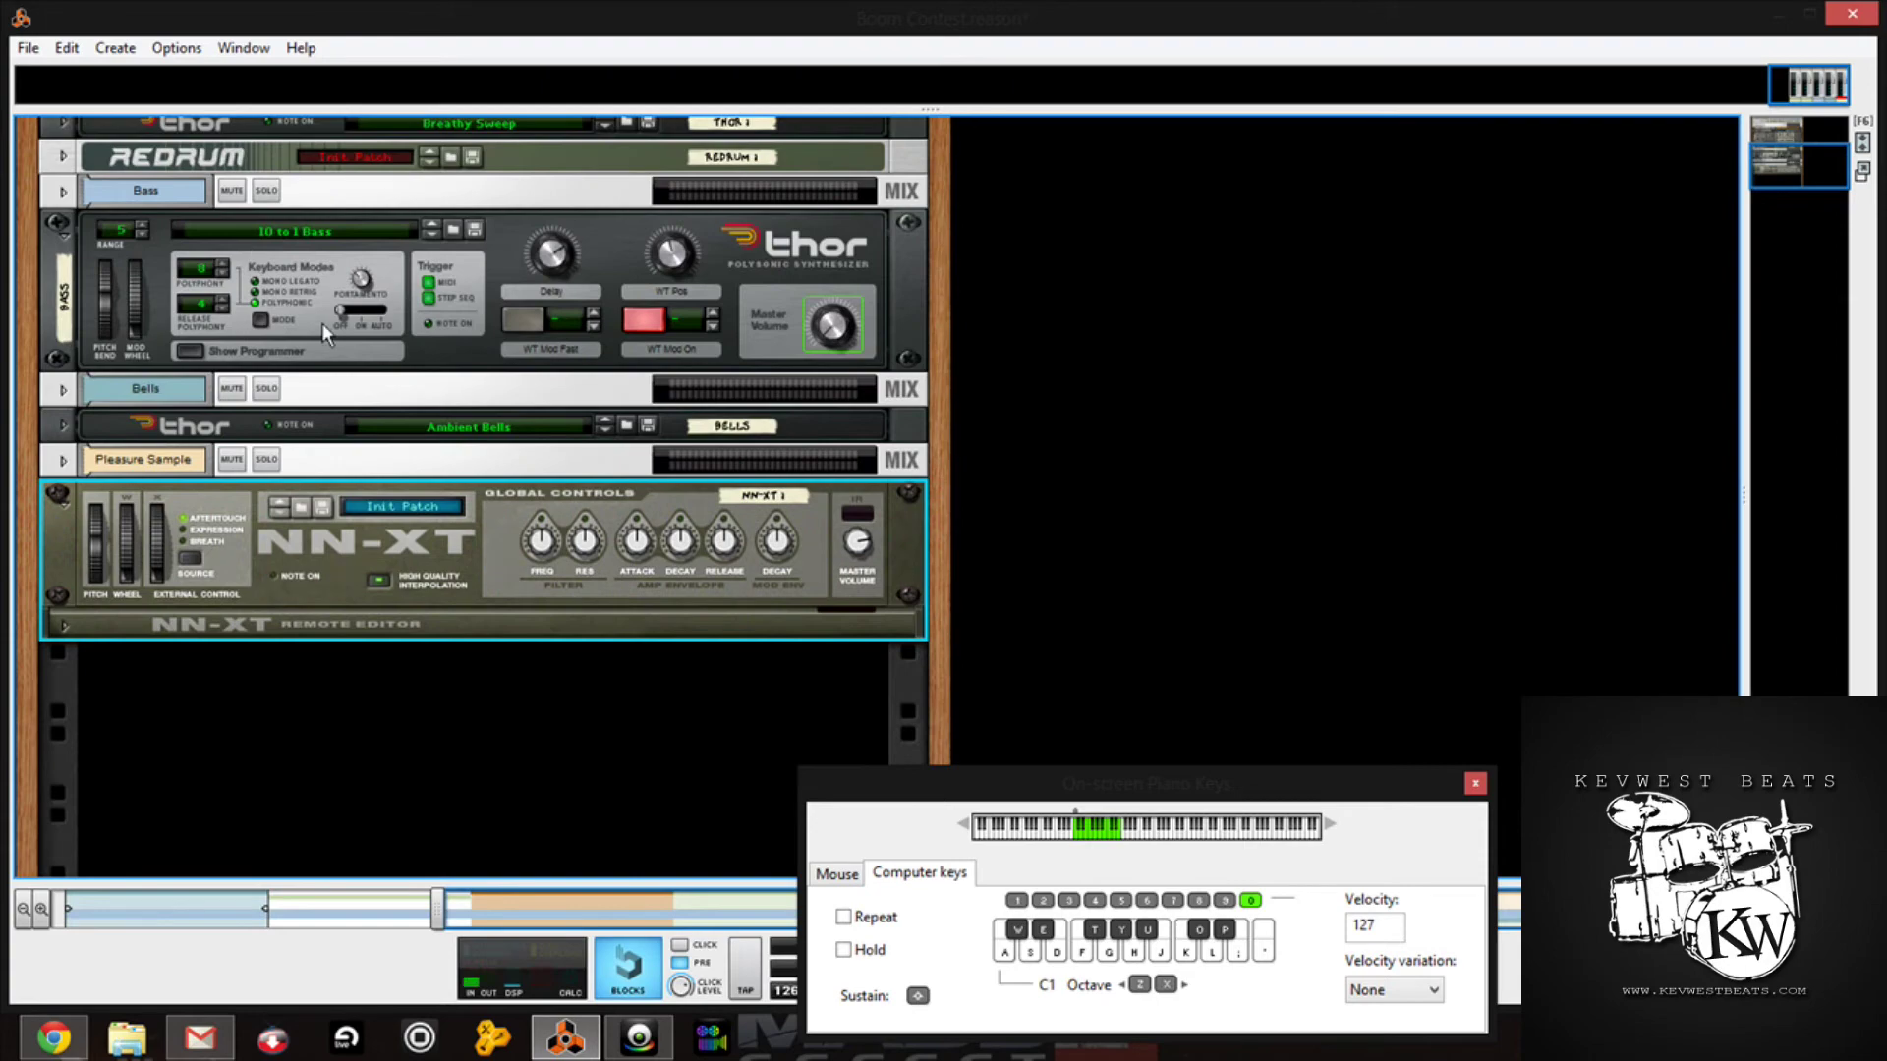
# Step: Move up the rack and fold the Pulveriser into a single strip
pyautogui.press('Up')
pyautogui.press('Up')
pyautogui.press('Up')
pyautogui.press('Up')
pyautogui.press('Up')
pyautogui.press('Up')
pyautogui.press('Up')
pyautogui.press('Up')
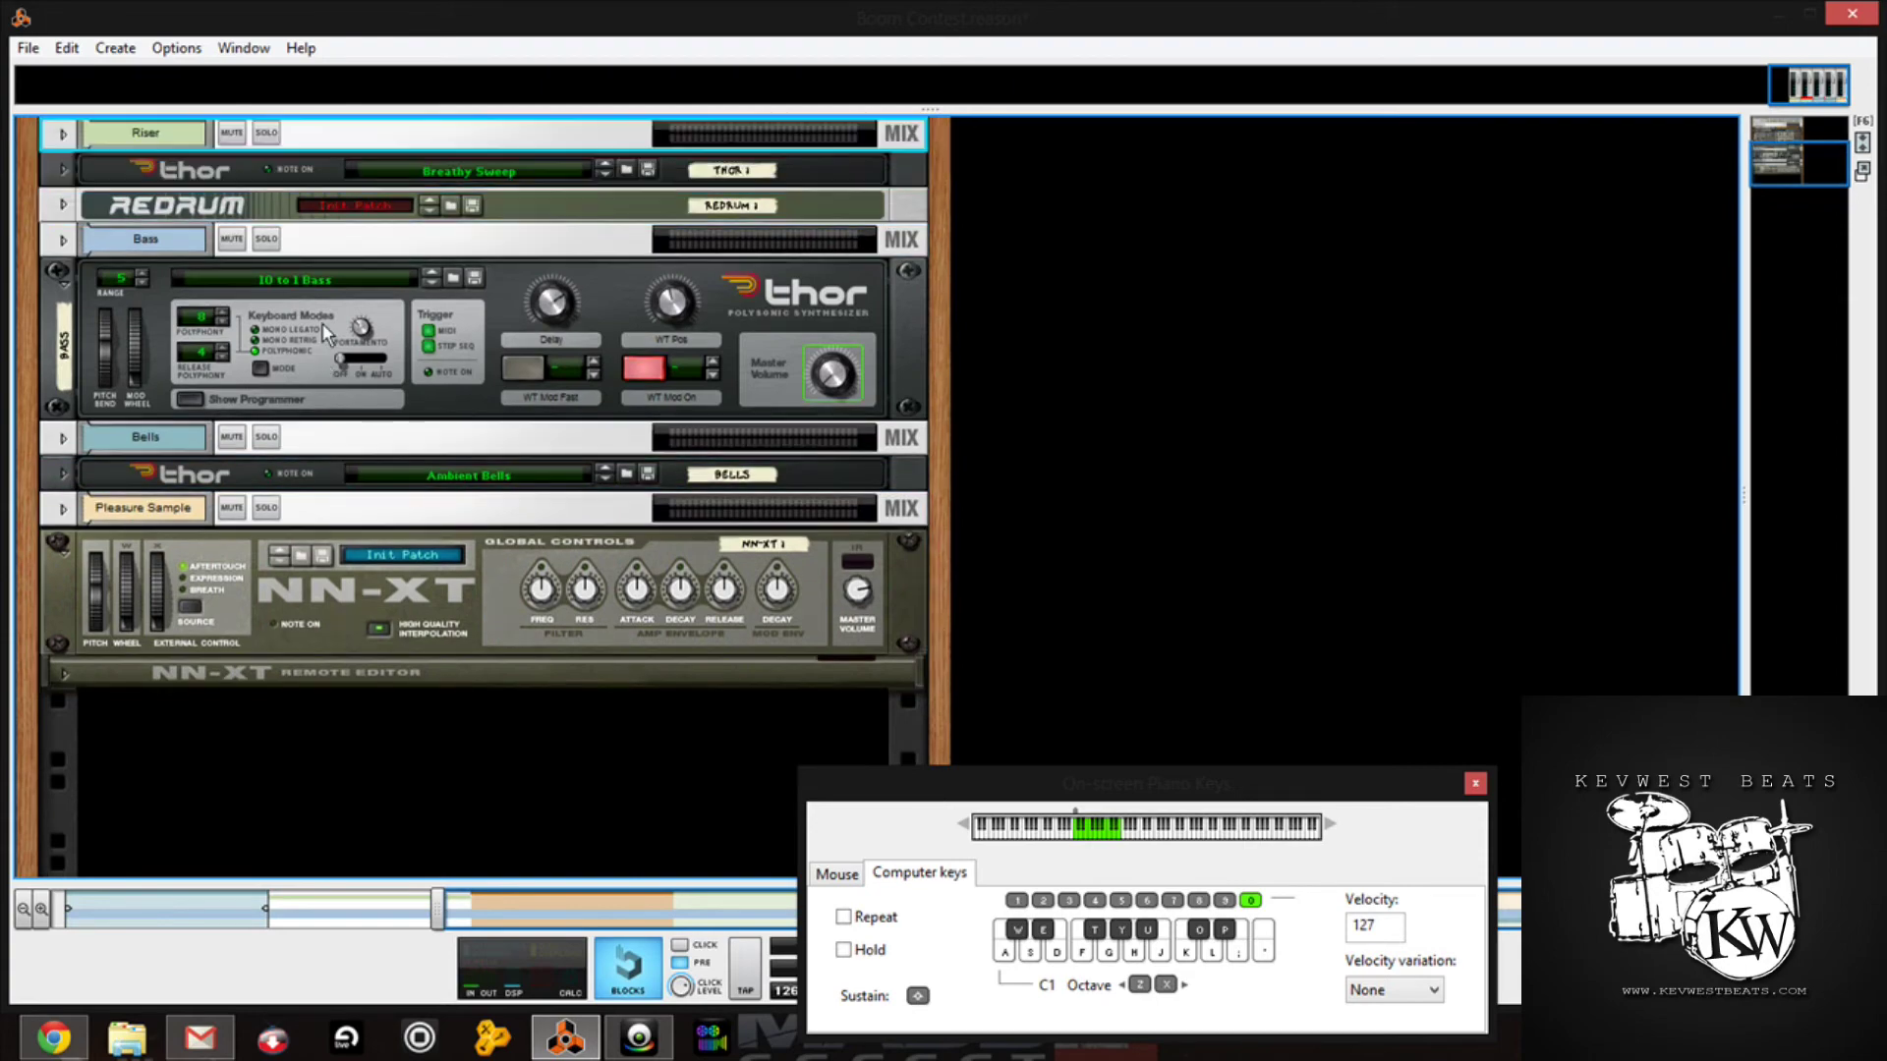
pyautogui.press('Up')
pyautogui.press('Up')
pyautogui.press('Up')
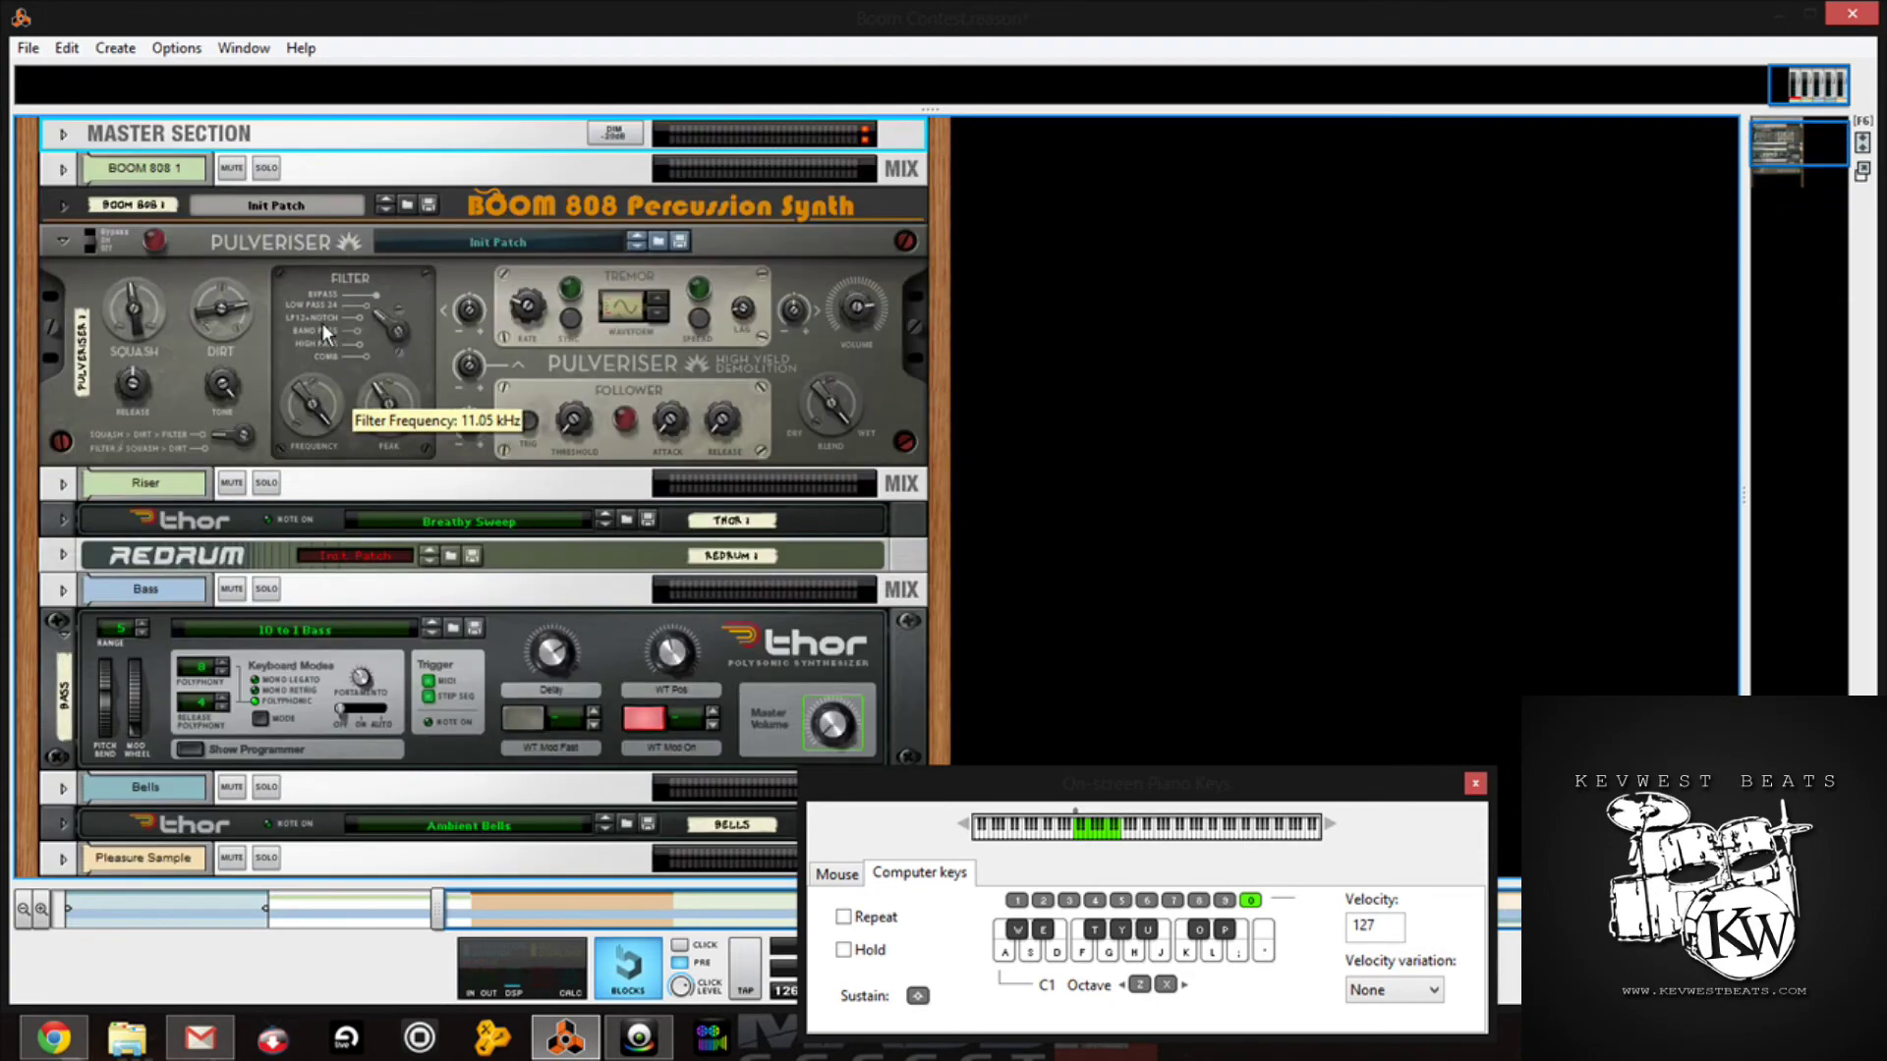
pyautogui.press('Down')
pyautogui.press('Down')
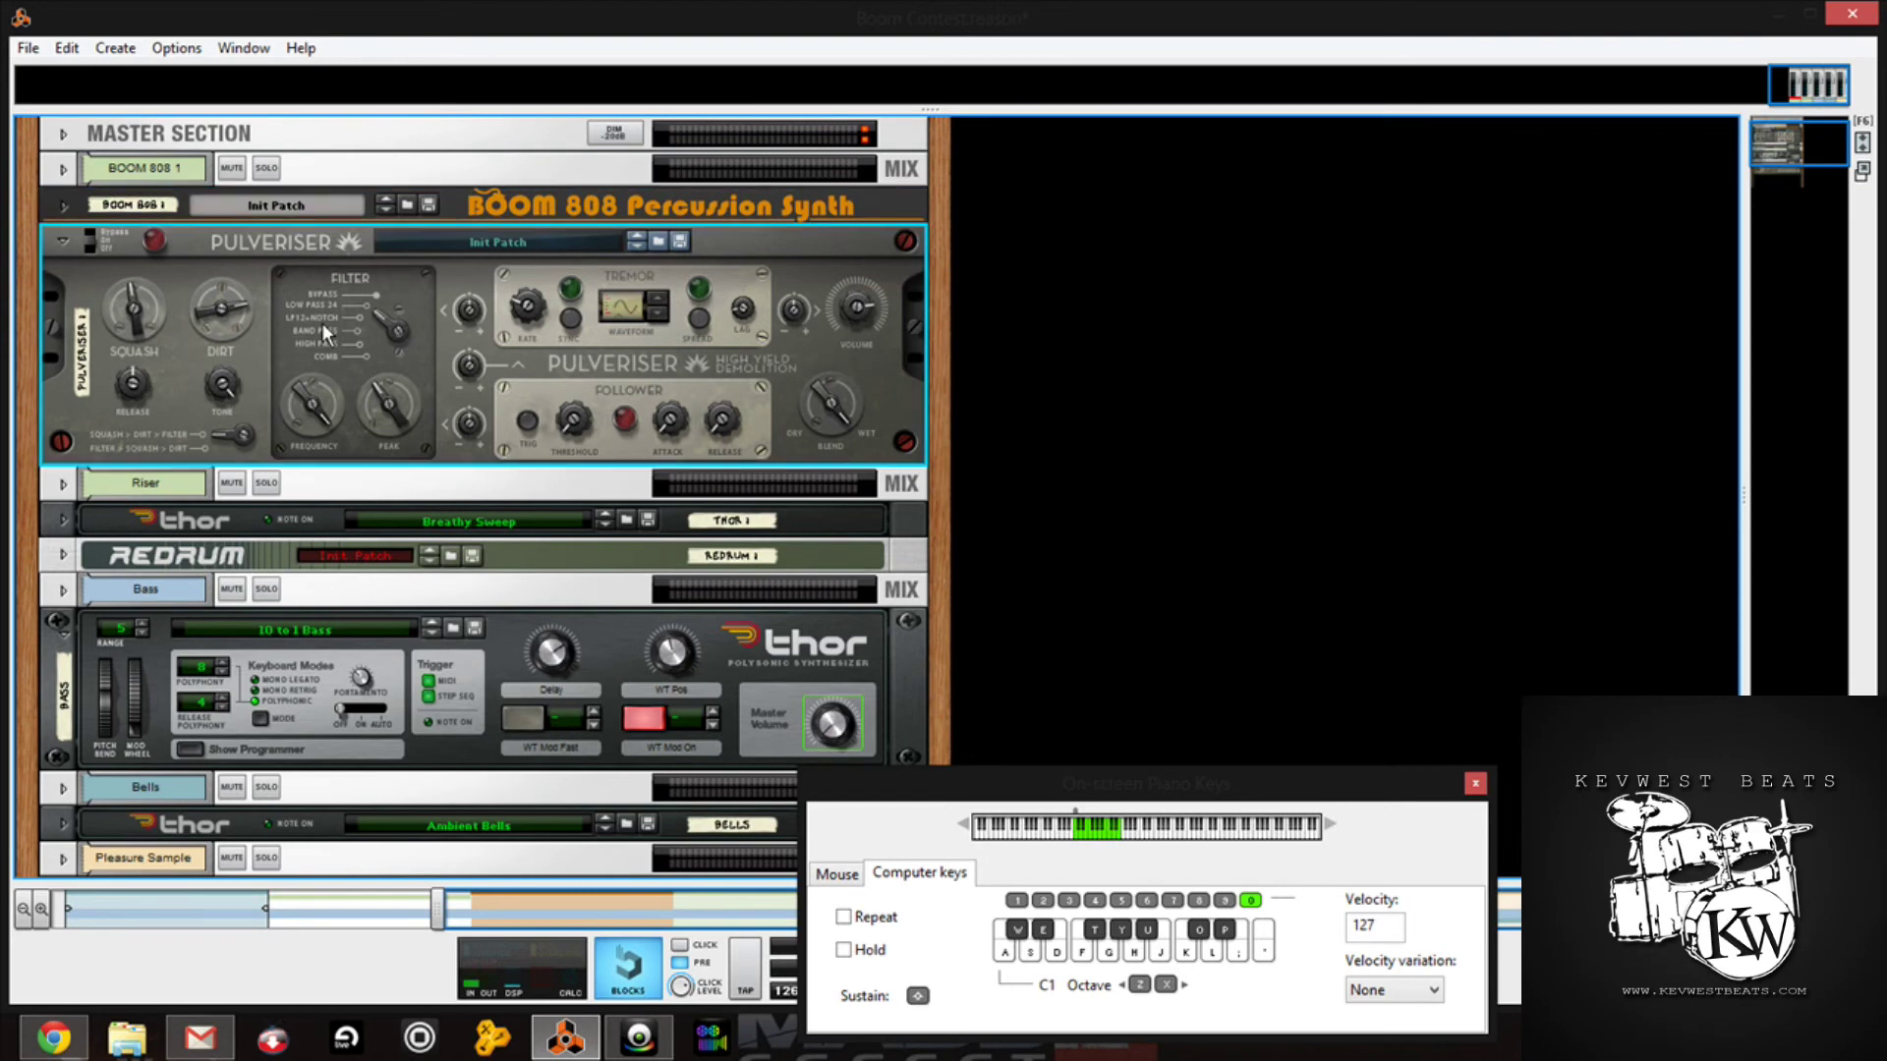
pyautogui.click(63, 240)
# Step: Unfold and refold the Breathy Sweep Thor and the Redrum panels
pyautogui.press('Down')
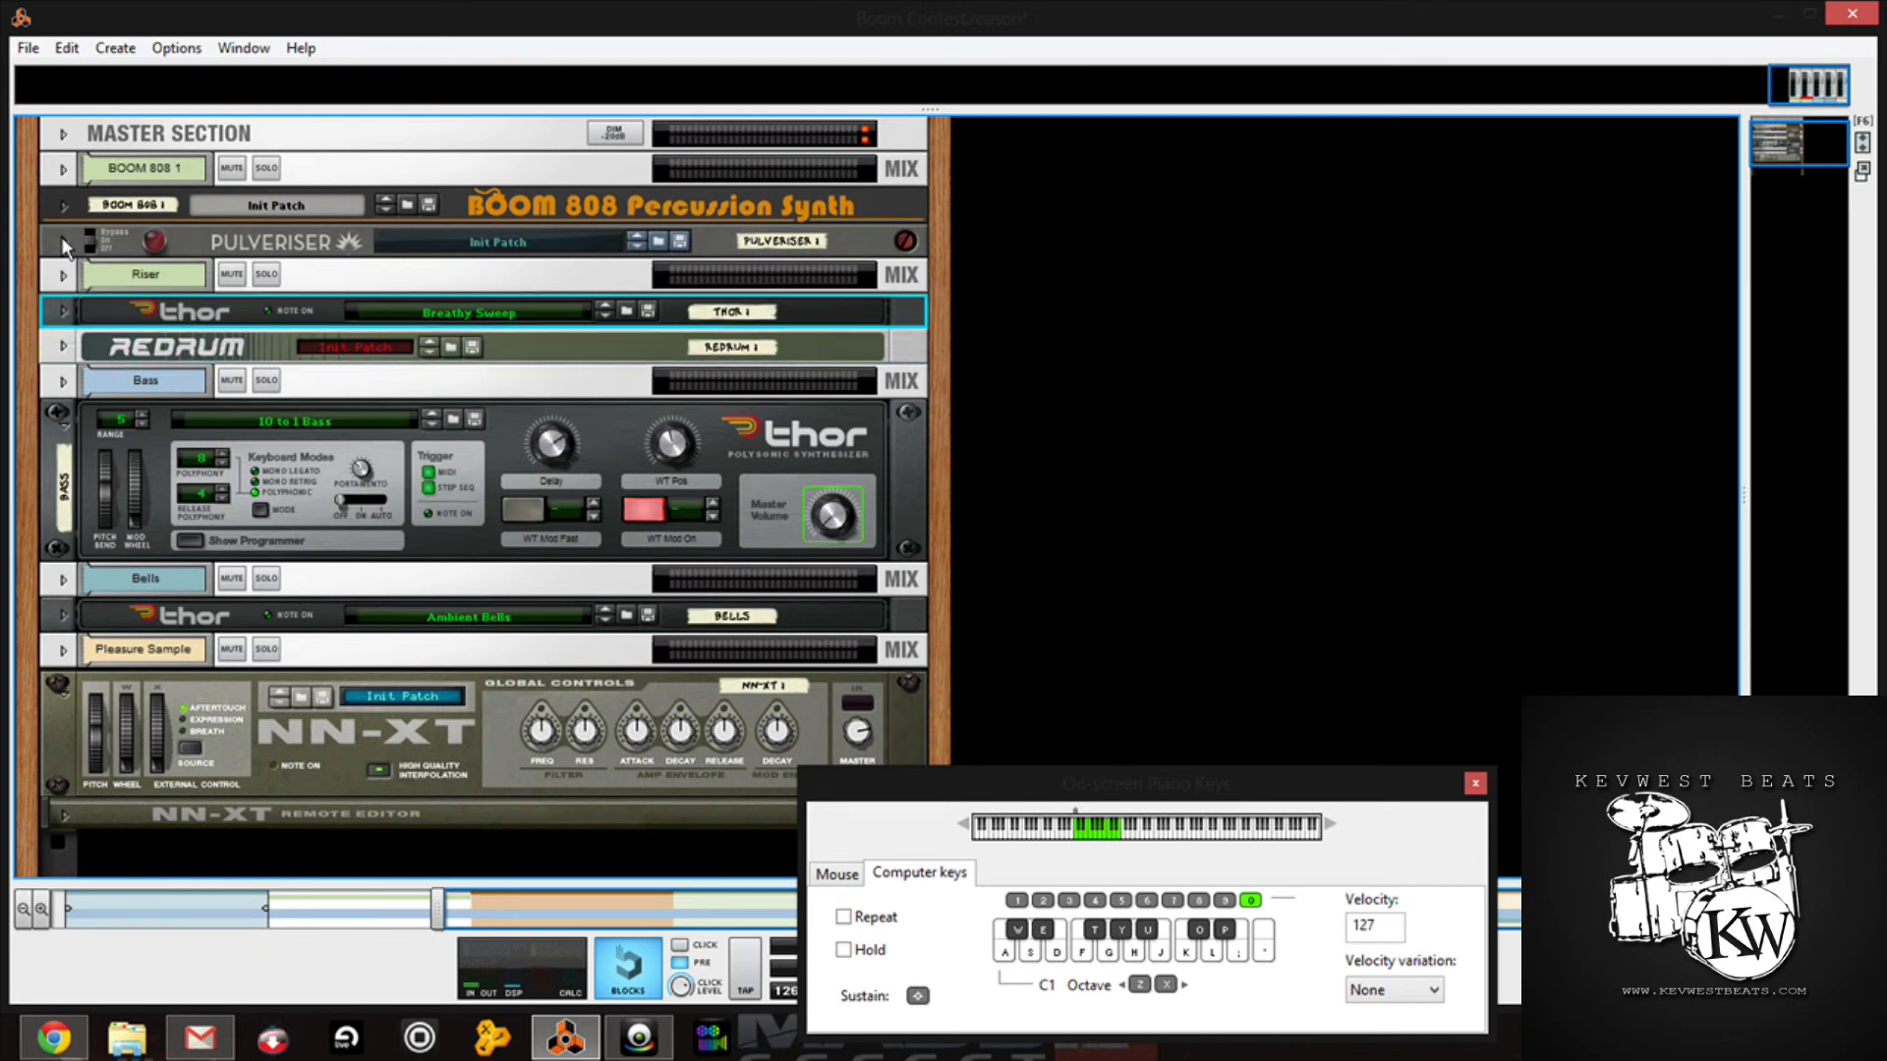
pyautogui.click(62, 310)
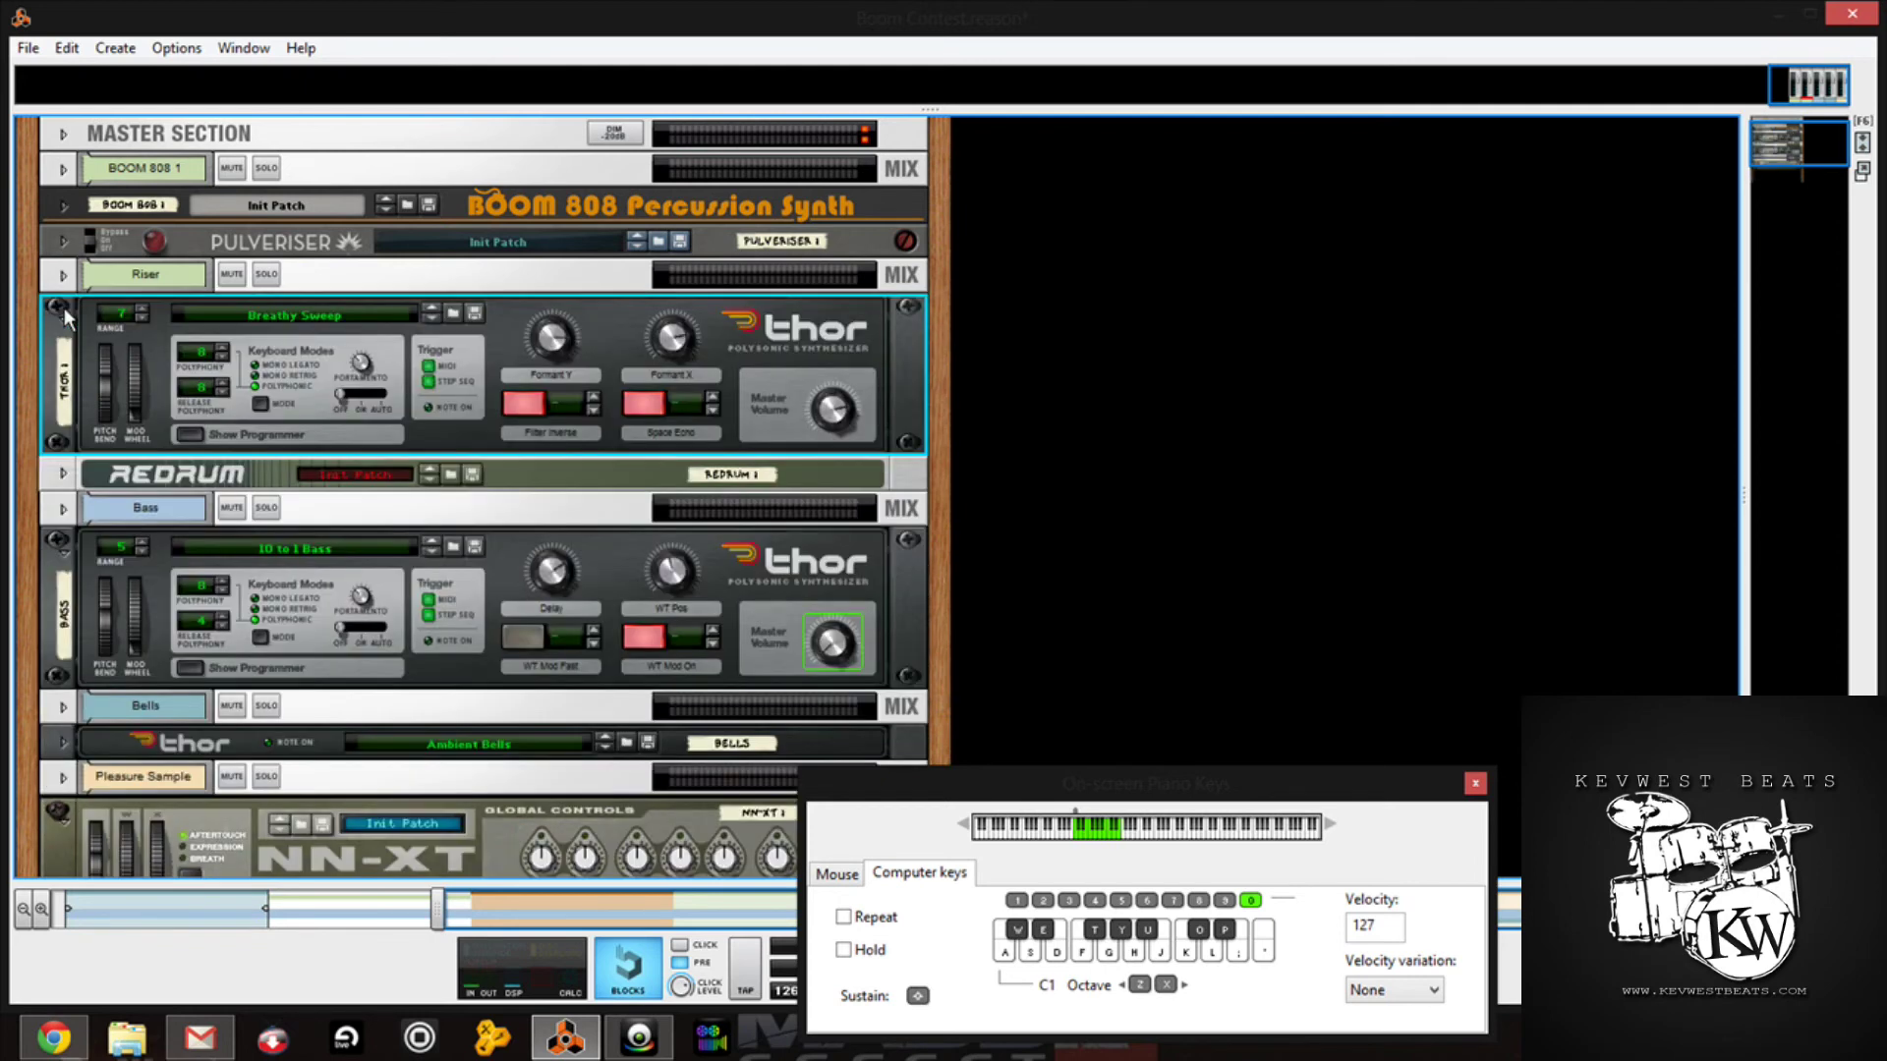
pyautogui.click(64, 311)
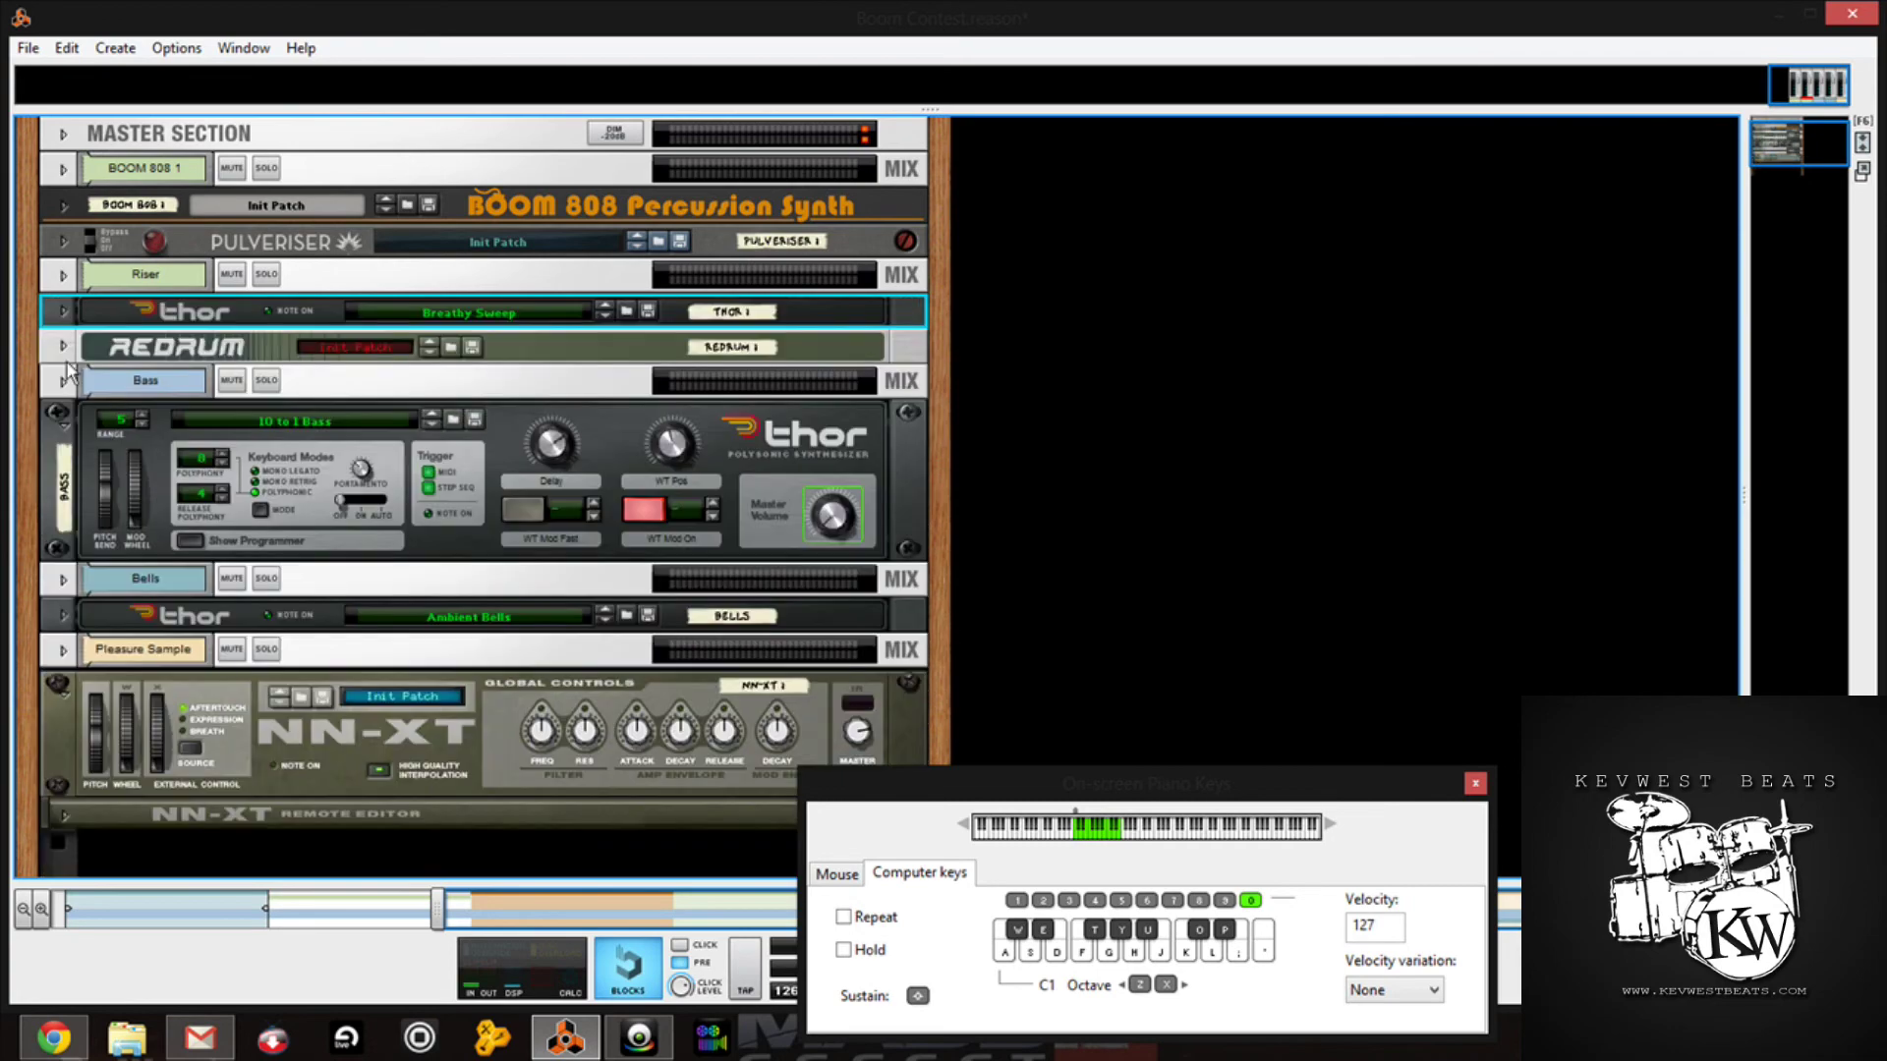
pyautogui.click(64, 347)
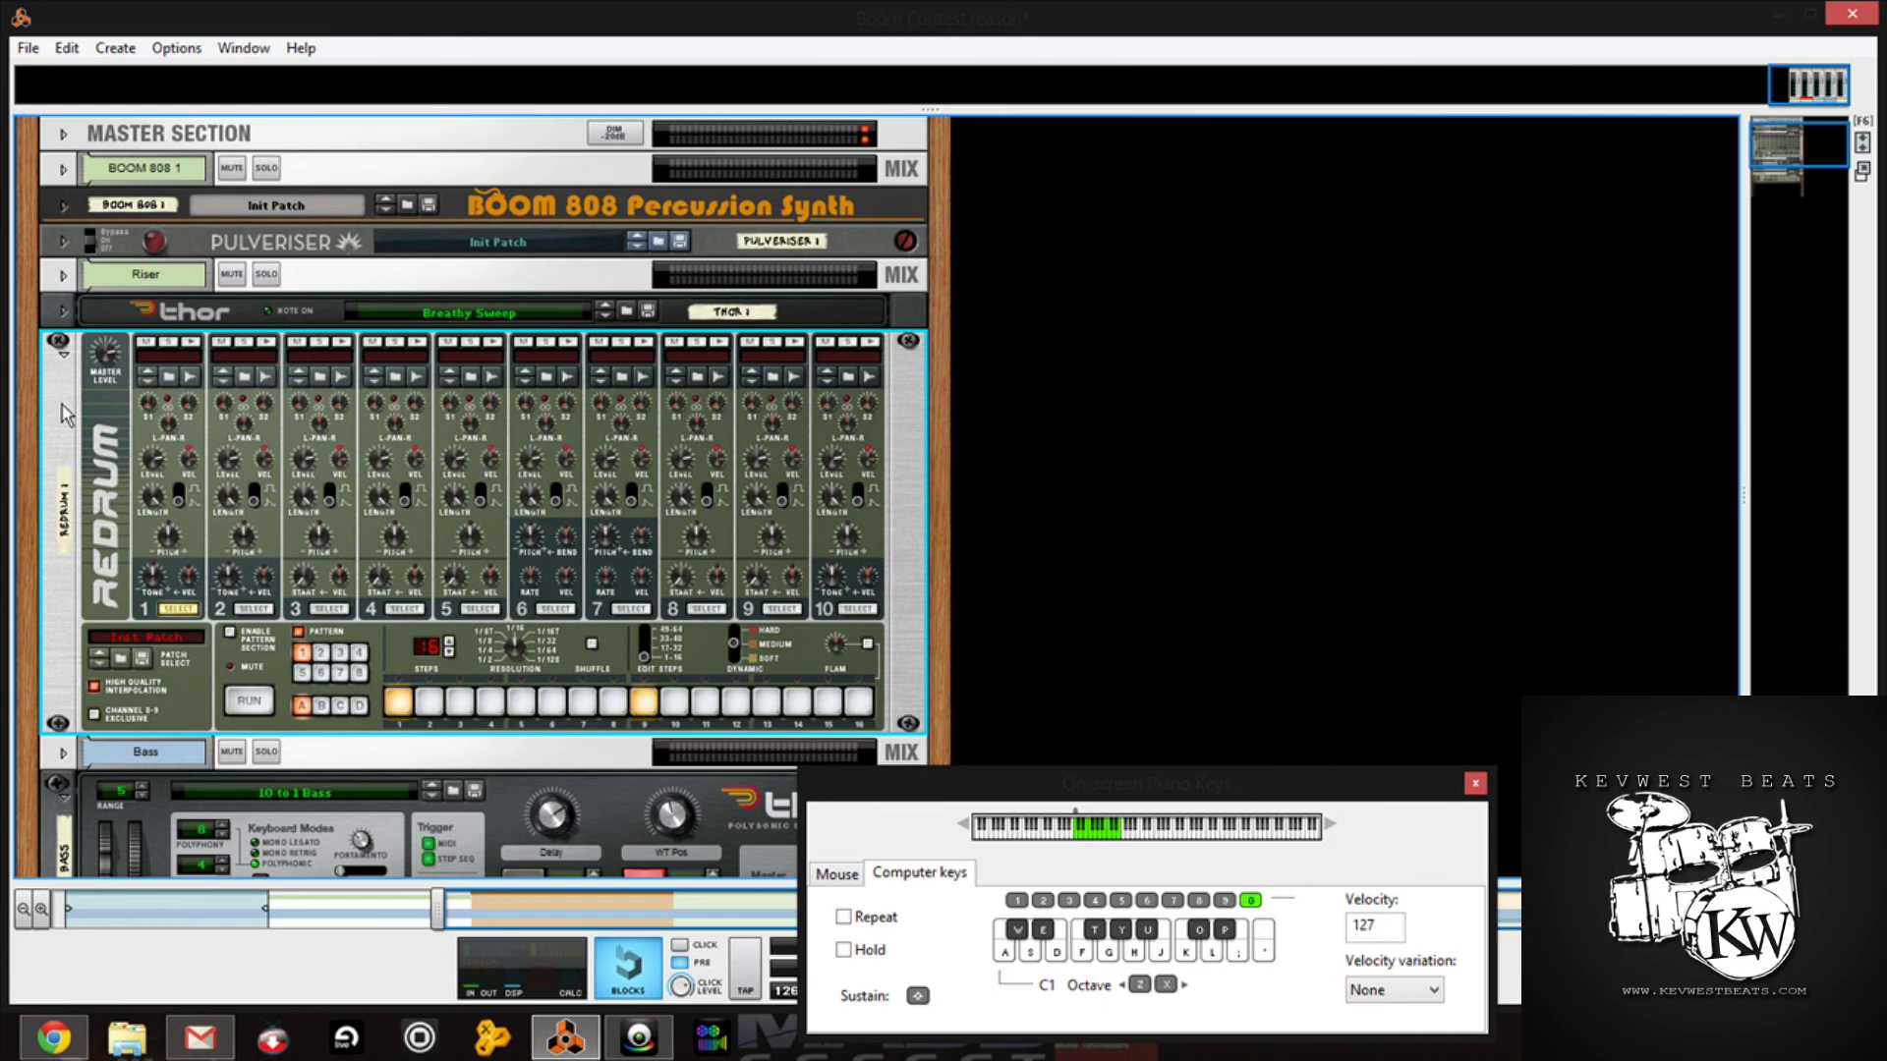
pyautogui.click(59, 349)
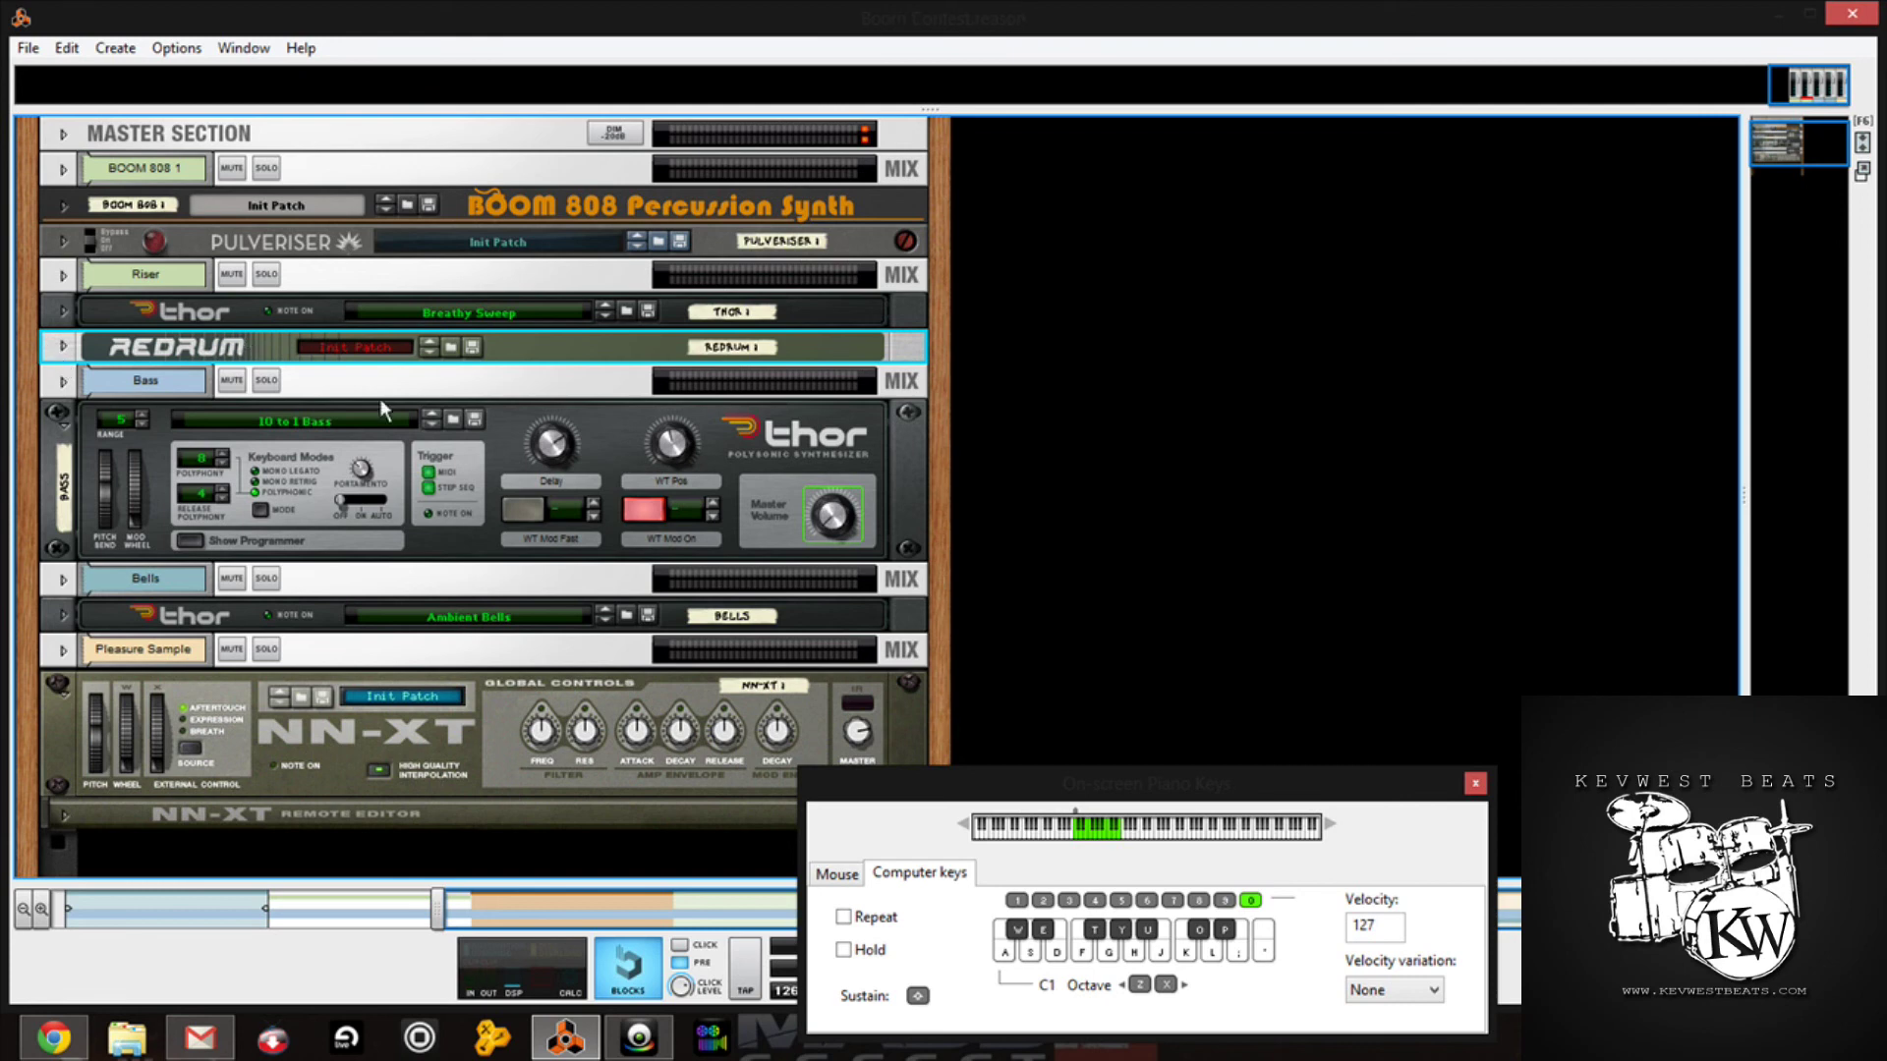
# Step: Close the On-Screen Piano Keys, rewind to 1.1.1.0 and stop playback
pyautogui.click(1474, 783)
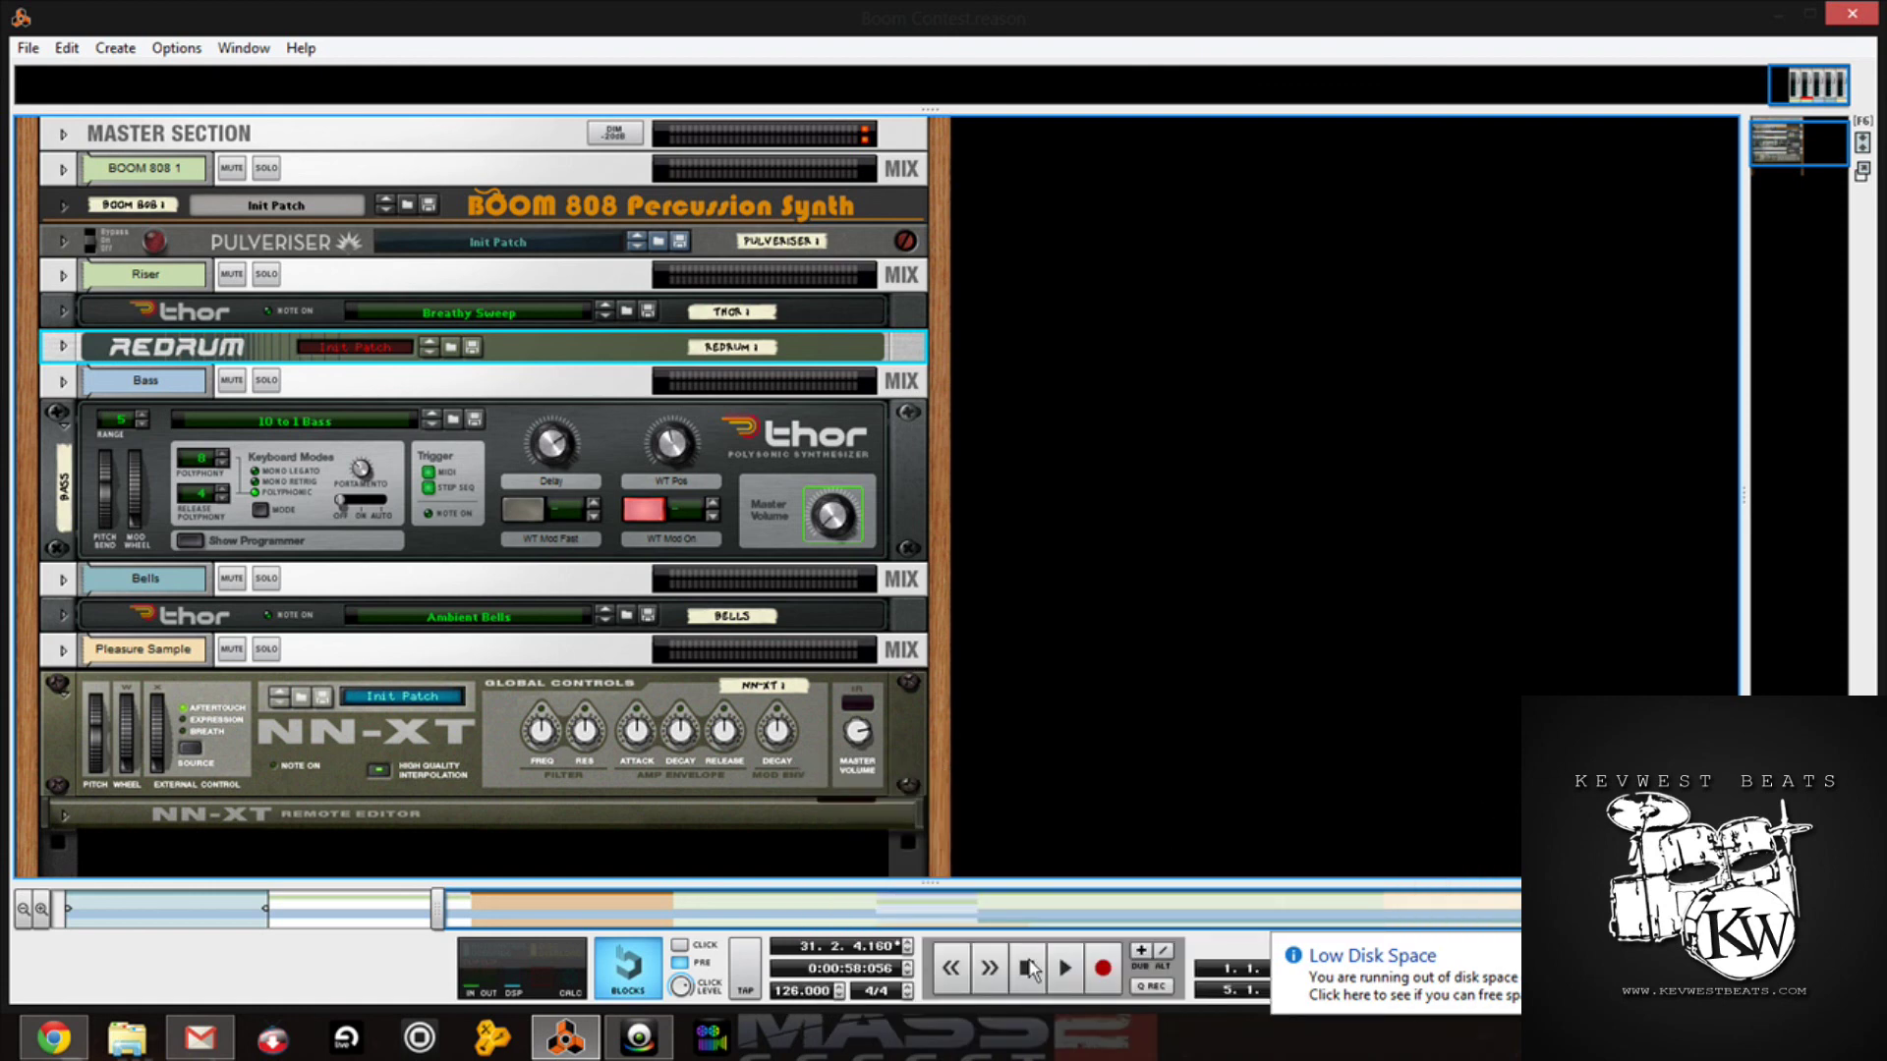
pyautogui.press('KP_0')
pyautogui.press('KP_0')
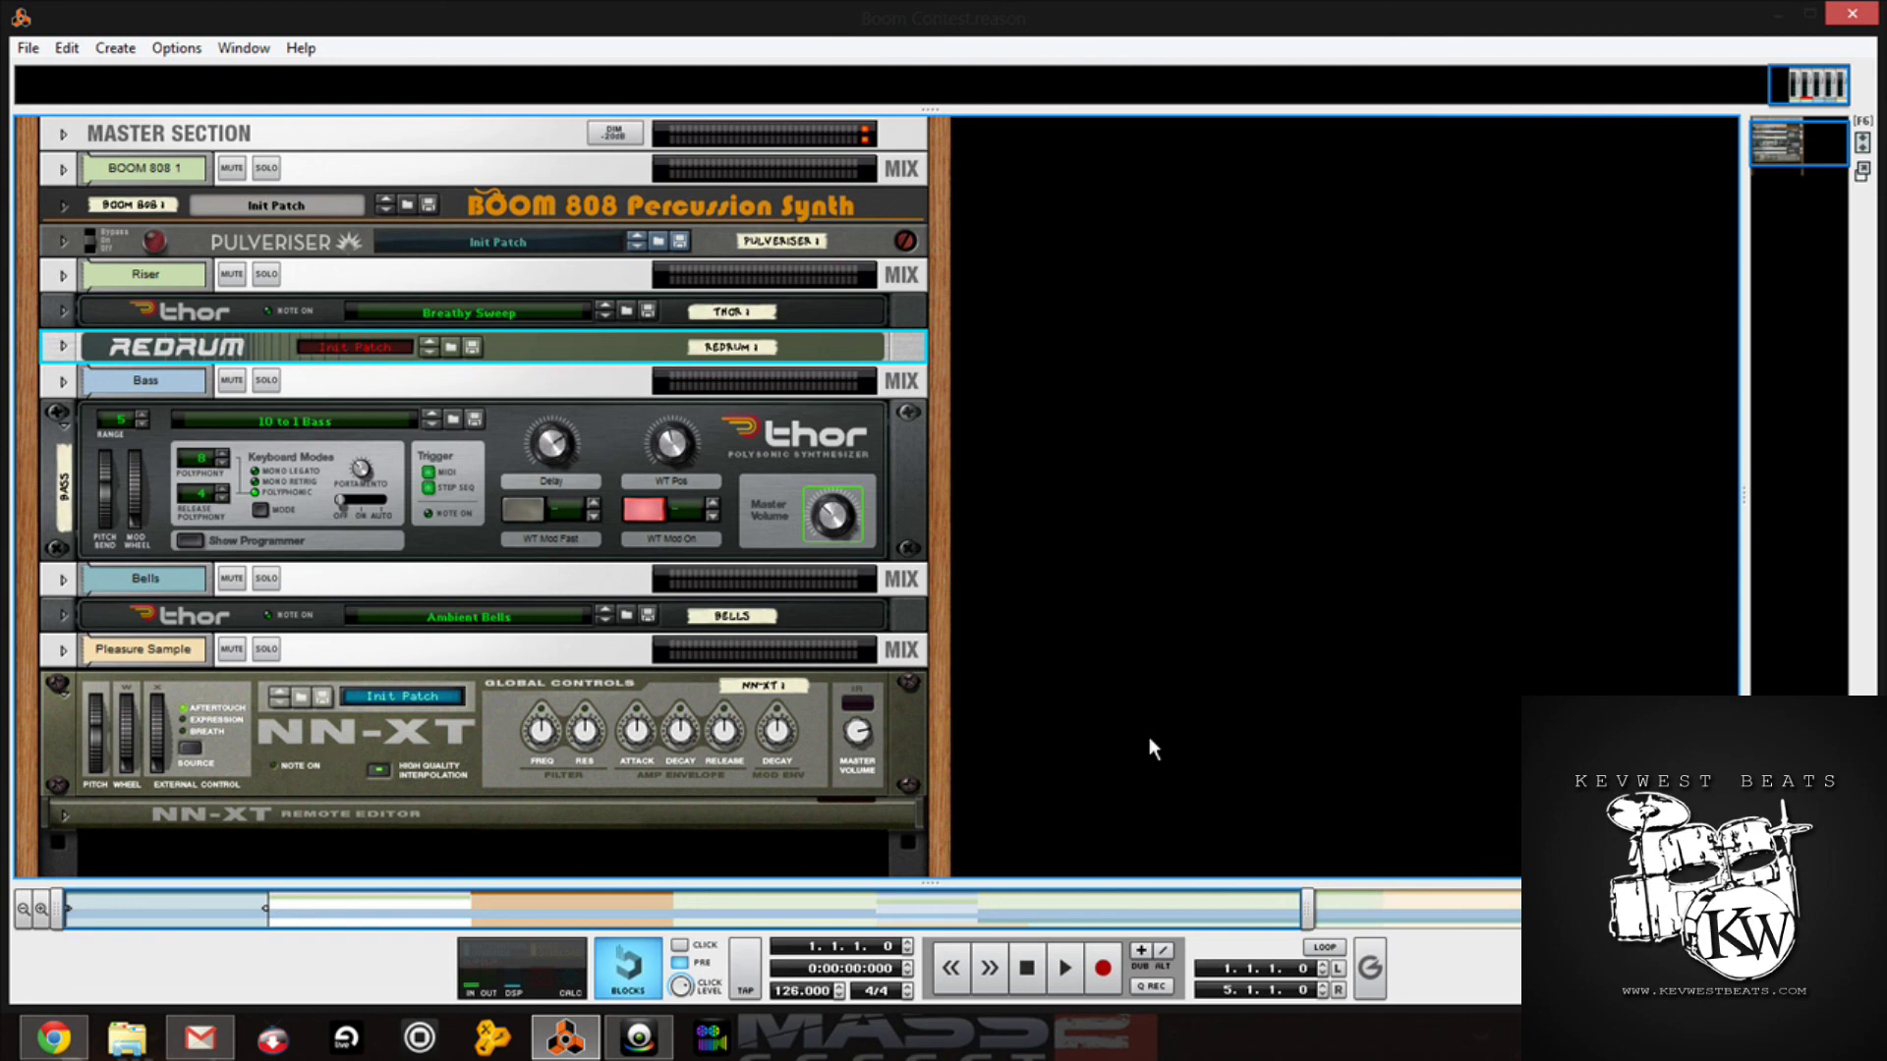
pyautogui.click(1024, 971)
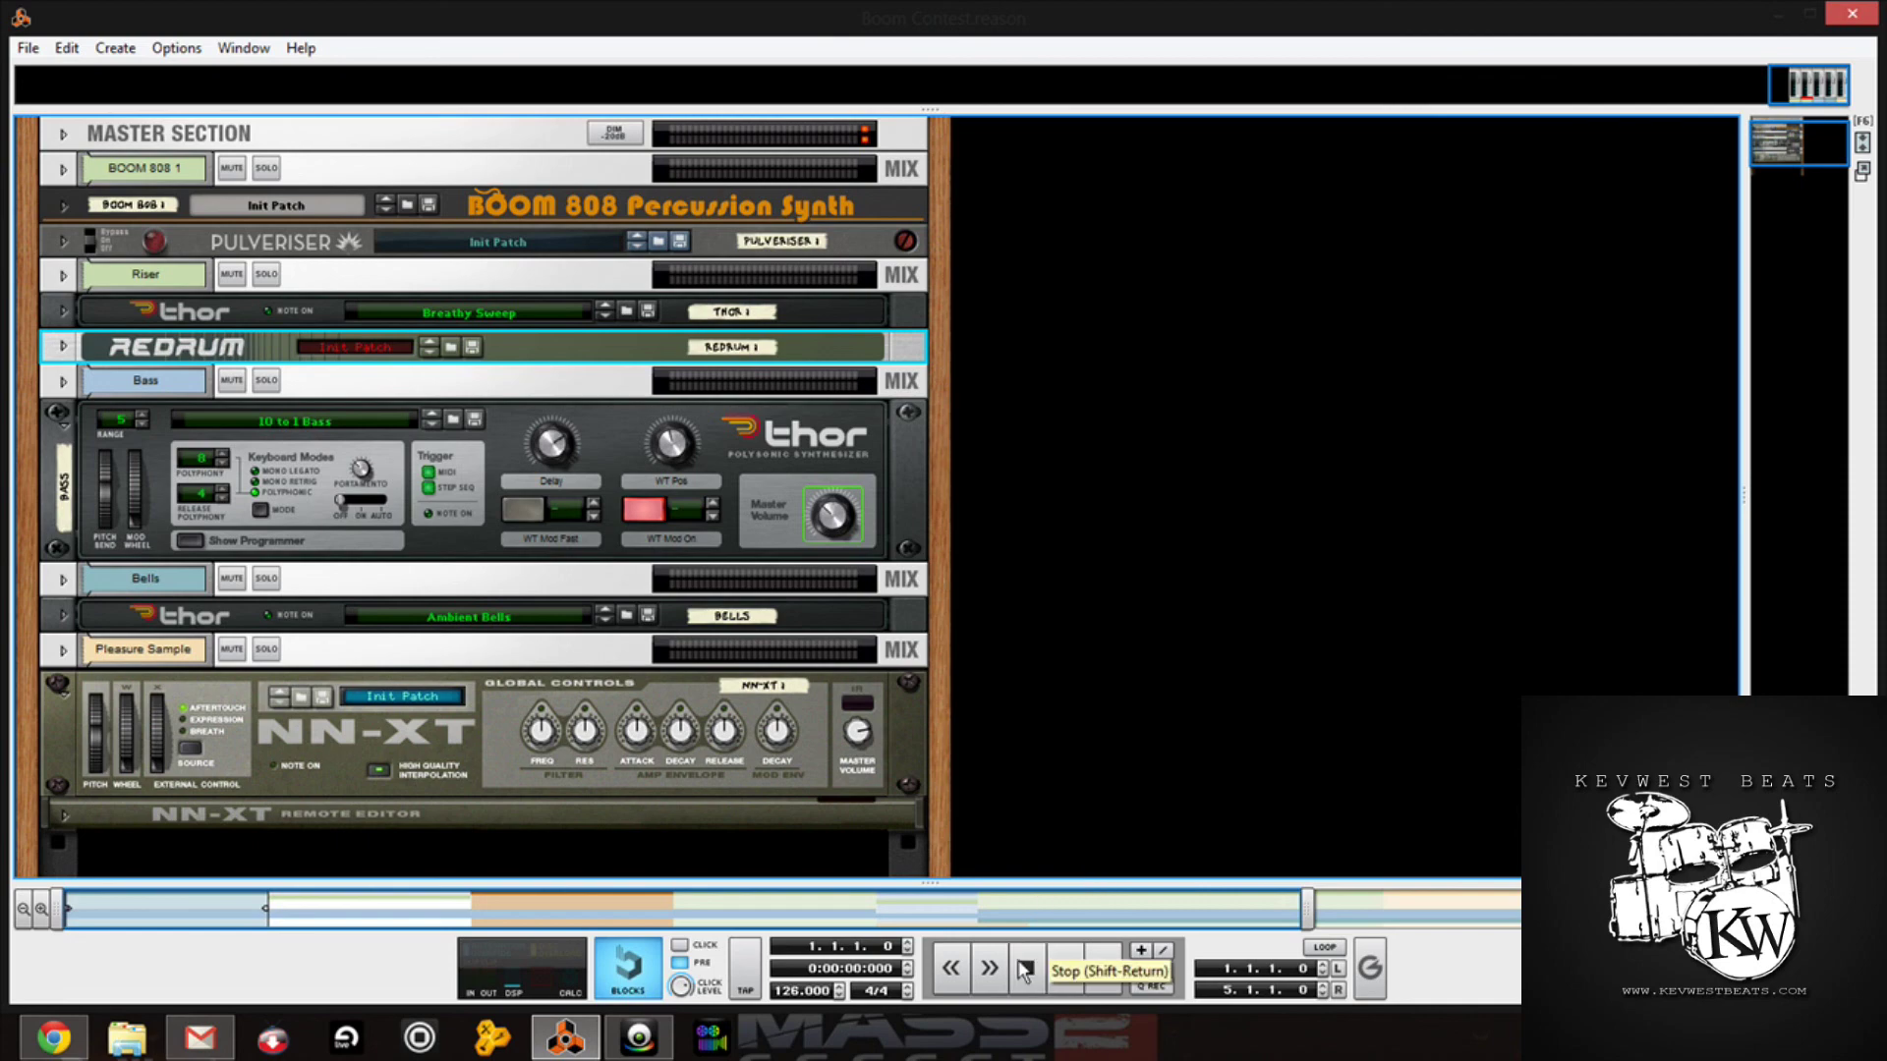